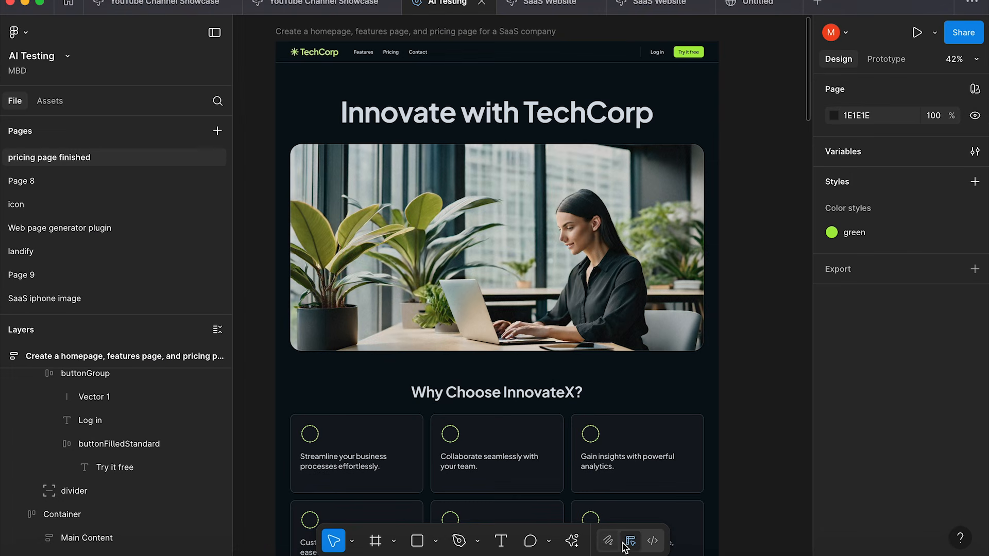
# Step: Browse the available AI image and design actions, including First Draft
pyautogui.click(573, 542)
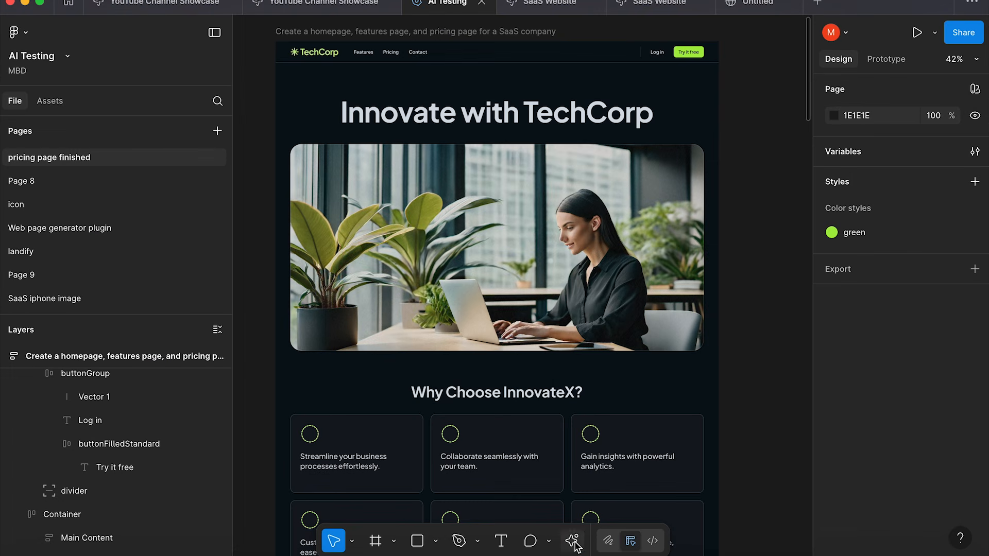
pyautogui.scroll(-5, 457, 433)
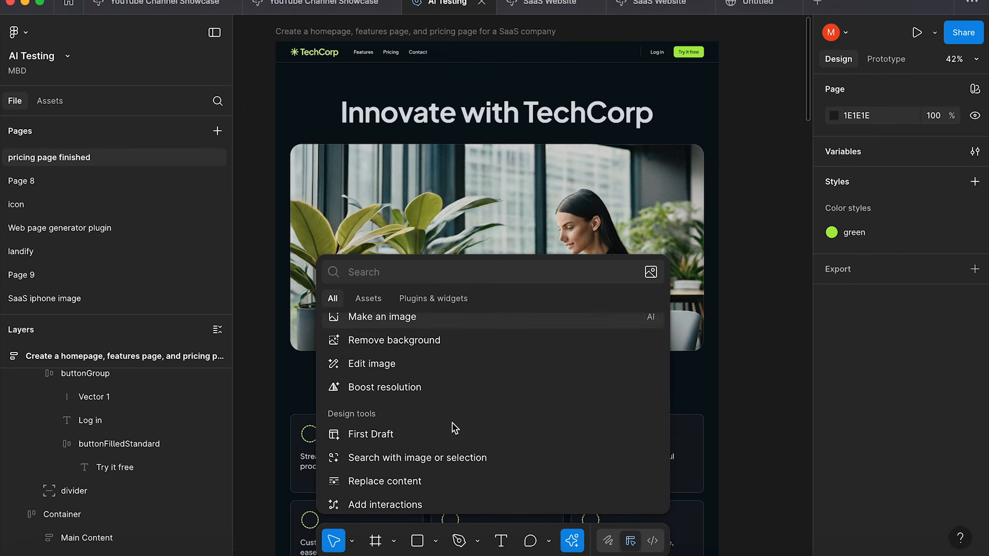
pyautogui.scroll(-2, 453, 428)
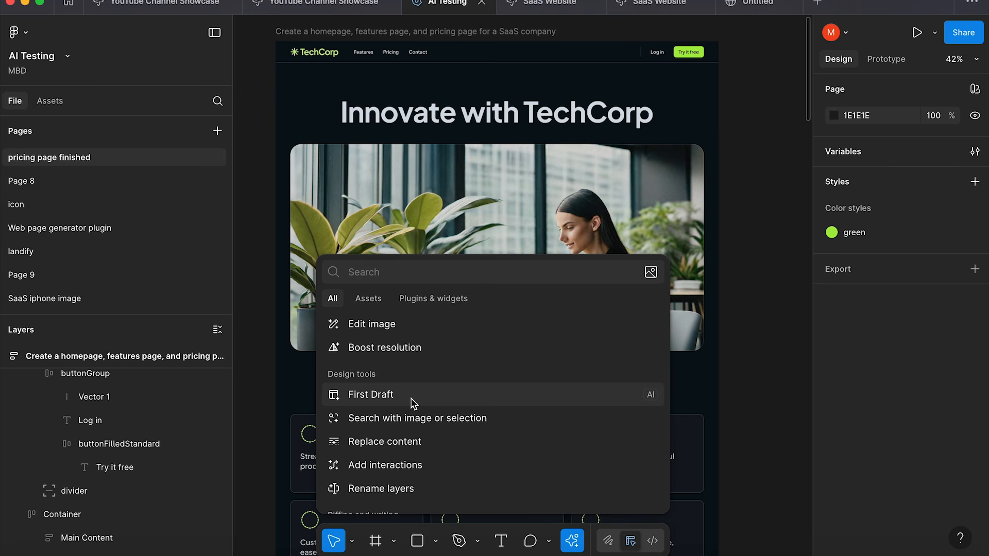
pyautogui.click(268, 318)
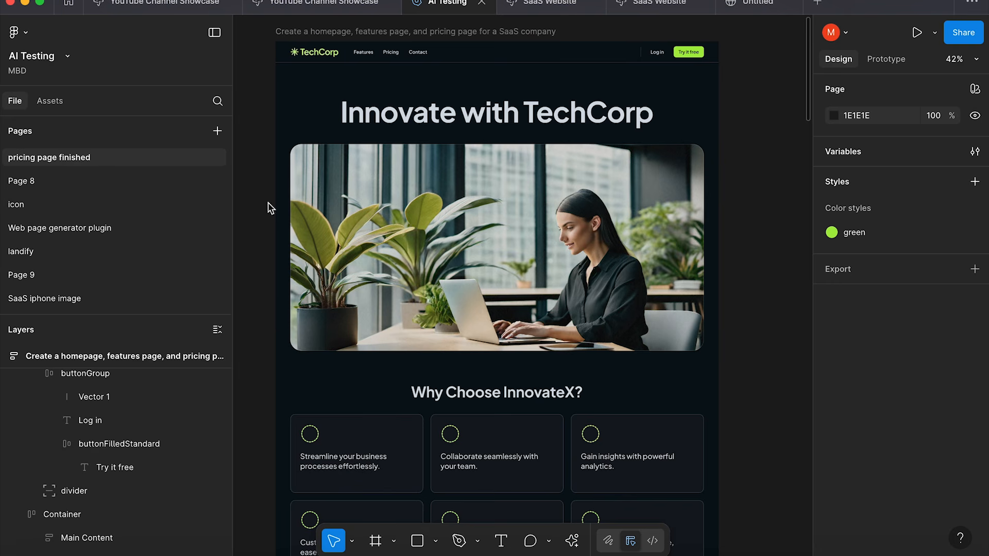
# Step: Inspect the homepage frame's layout settings and the typography and fill of the "Try it free" button text
pyautogui.click(308, 37)
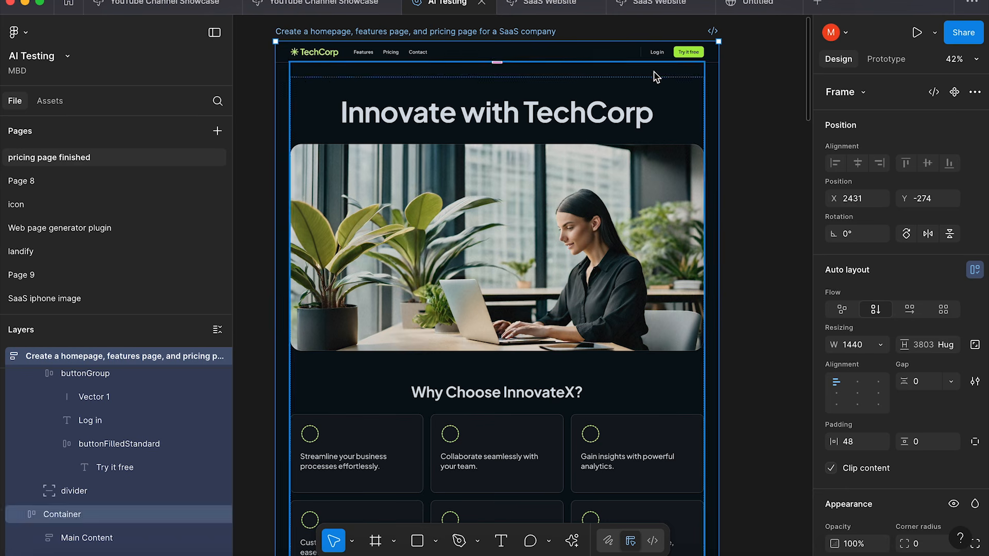
pyautogui.doubleClick(685, 53)
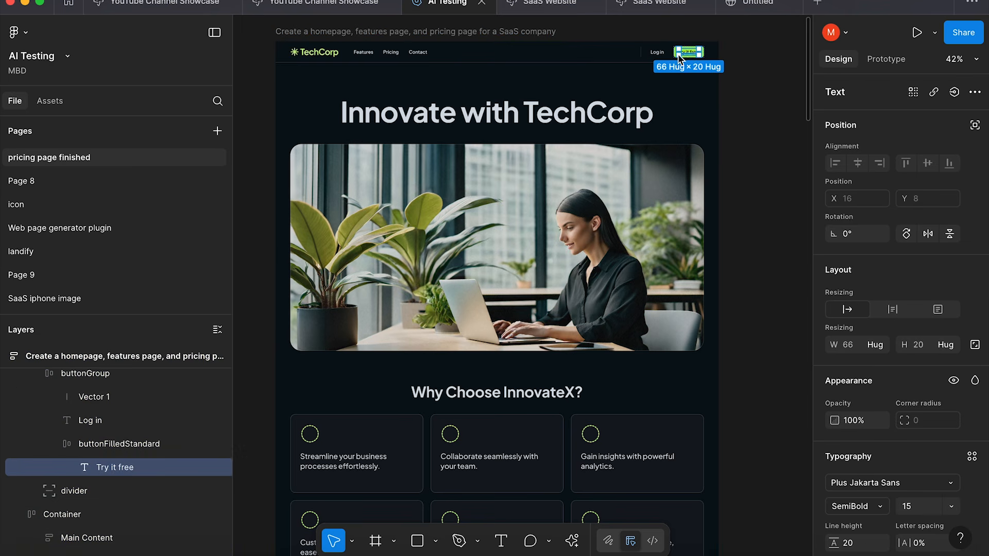
pyautogui.scroll(-5, 839, 320)
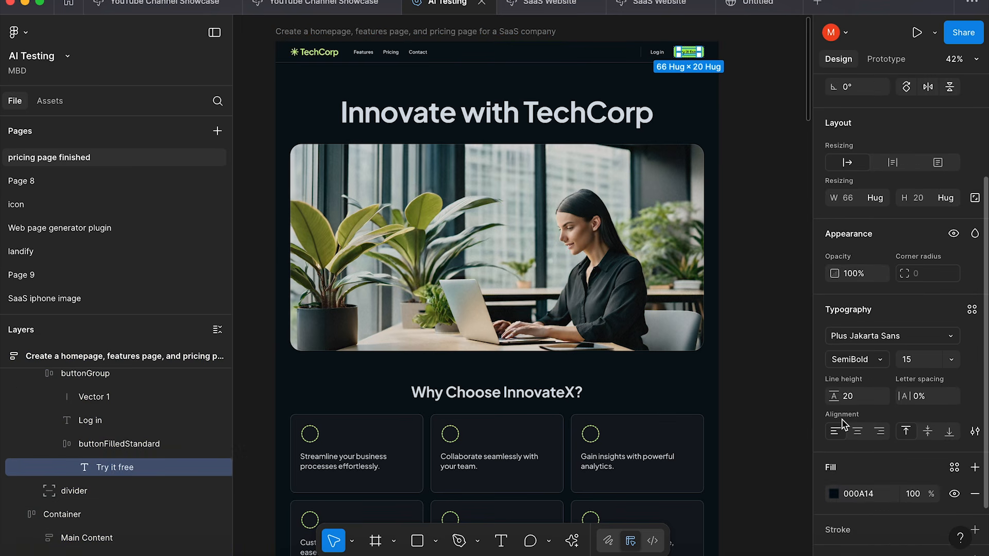
pyautogui.click(736, 133)
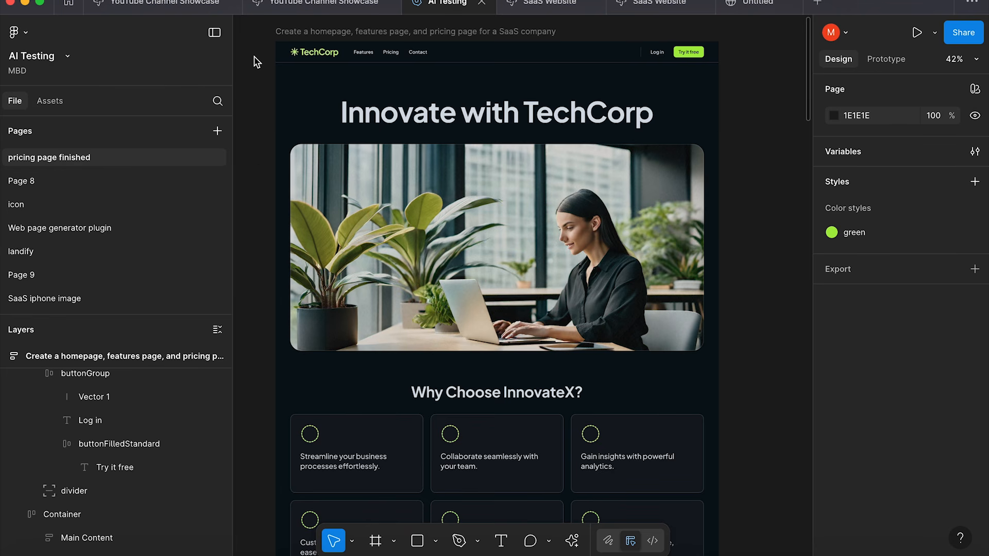
# Step: Open the library manager from the file's assets and start publishing the AI Testing assets as a library
pyautogui.click(54, 106)
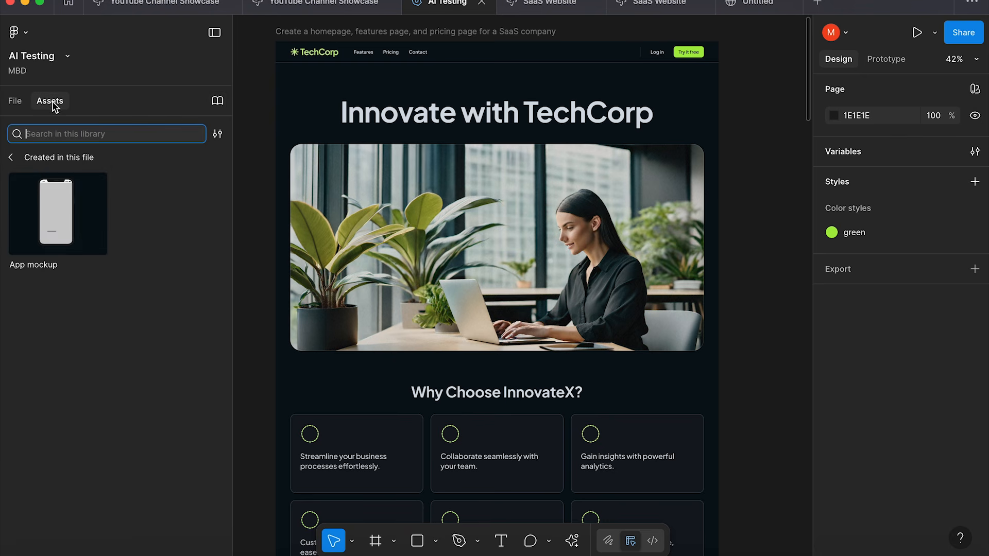
pyautogui.click(215, 102)
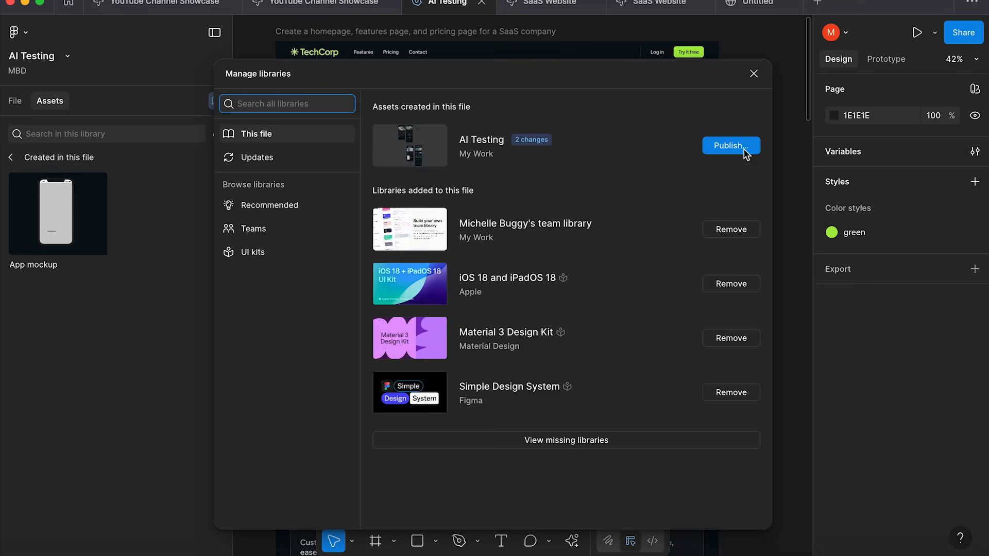
pyautogui.click(740, 147)
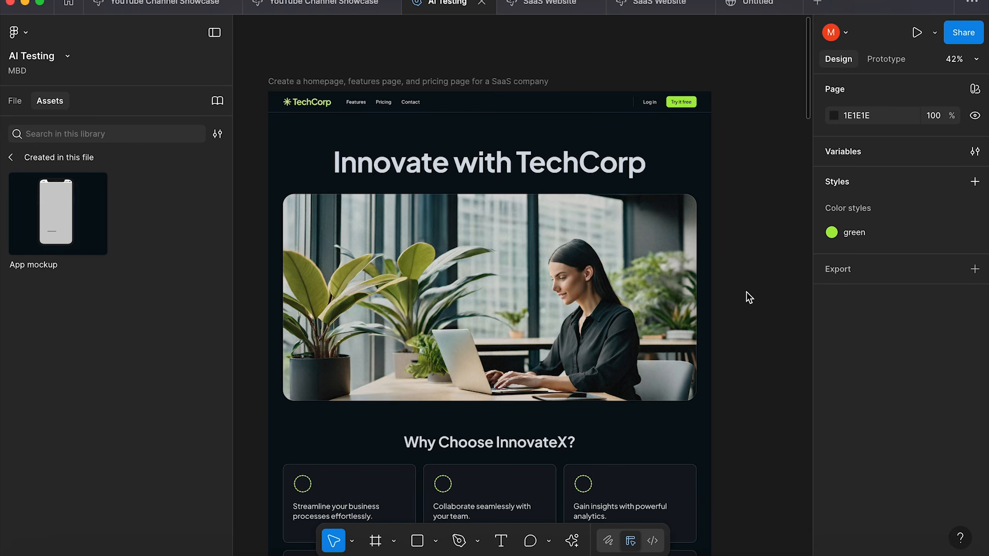
# Step: Review the homepage design from the hero image through the features cards to the pricing section
pyautogui.scroll(-2, 748, 298)
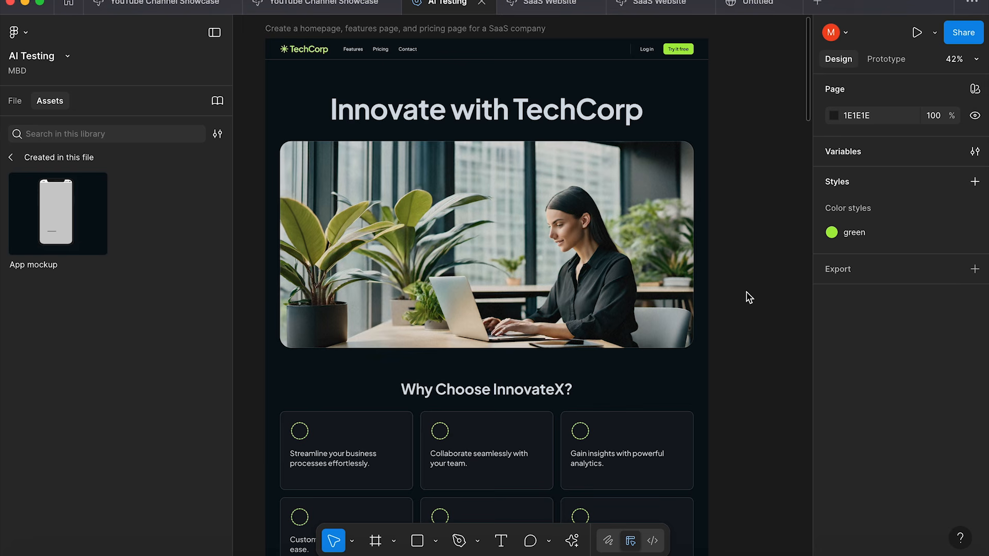
pyautogui.scroll(-4, 749, 297)
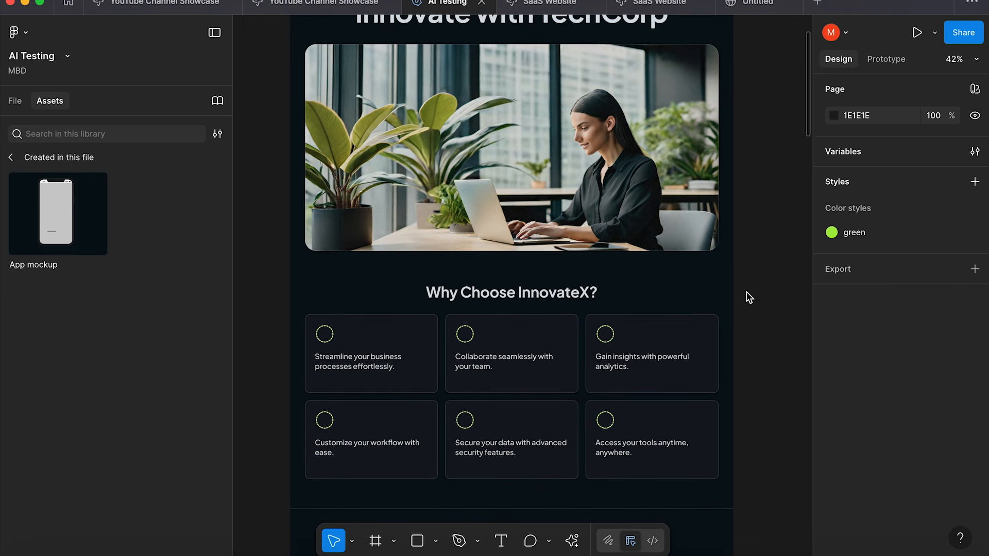
pyautogui.scroll(-1, 748, 297)
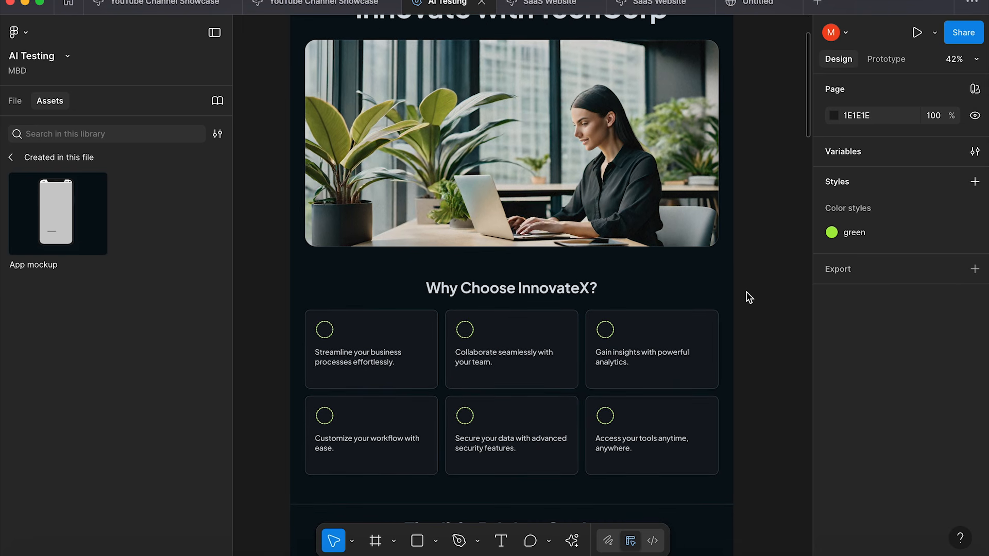
pyautogui.scroll(-4, 749, 297)
pyautogui.scroll(-1, 748, 298)
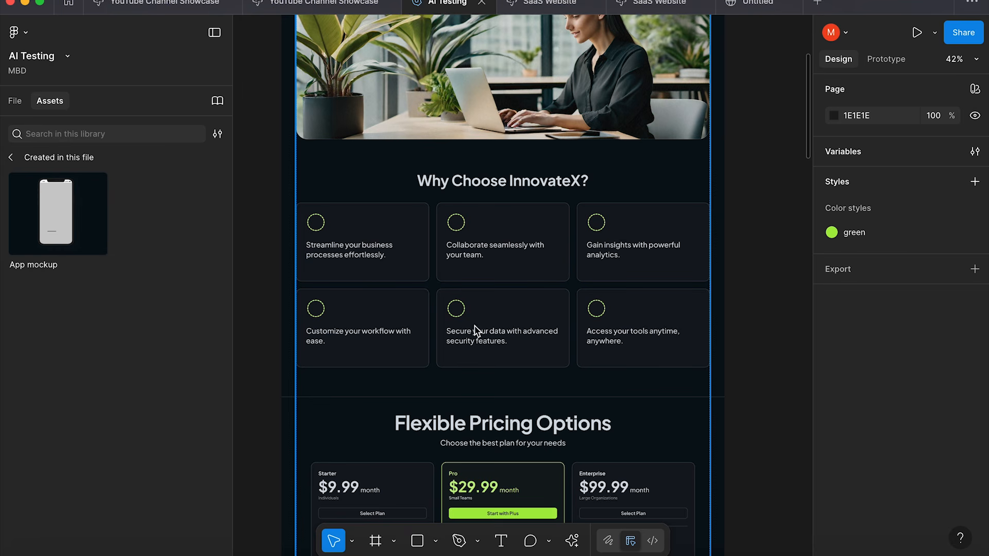
# Step: Select the SaaS homepage frame, create a new Make file and paste the frame into its prompt
pyautogui.click(554, 369)
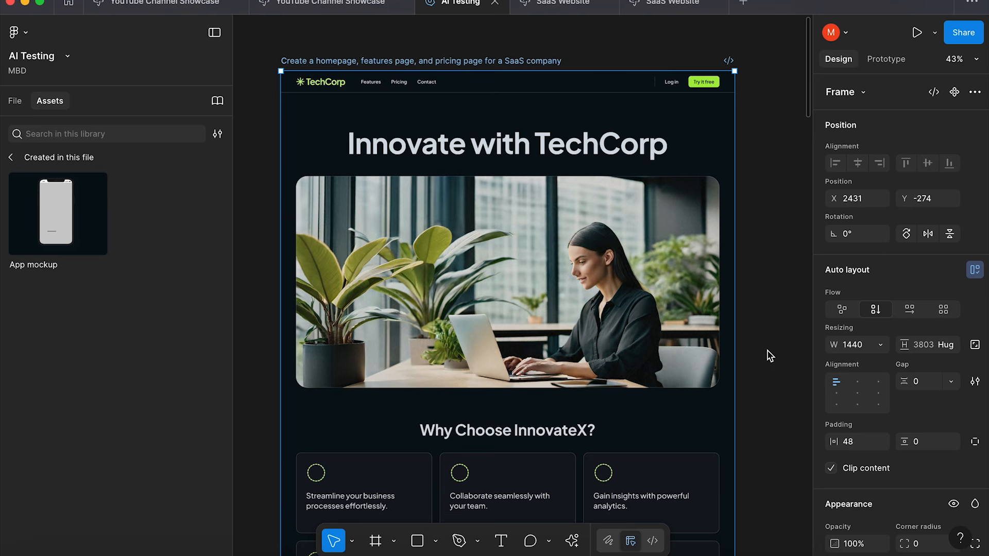
pyautogui.scroll(3, 769, 354)
pyautogui.scroll(1, 769, 355)
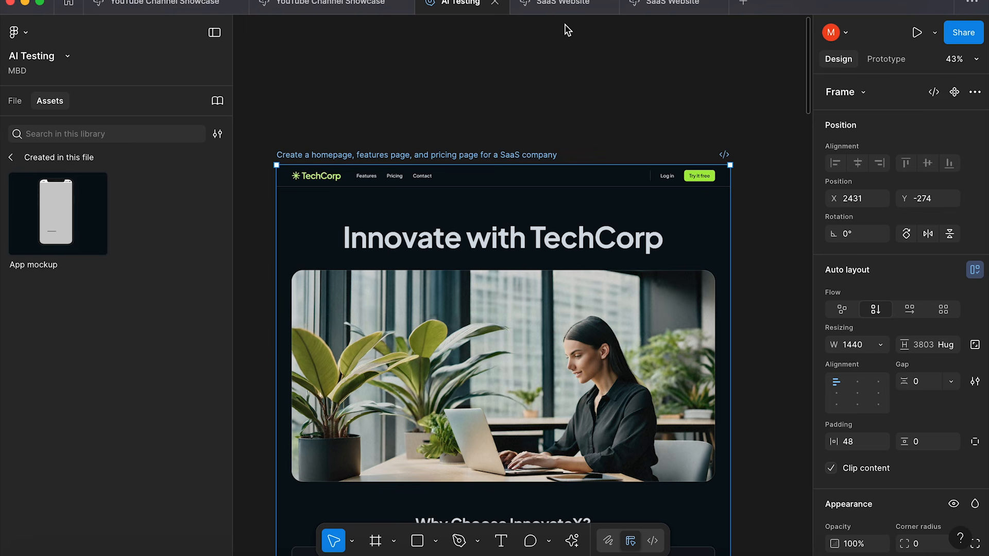
pyautogui.click(745, 5)
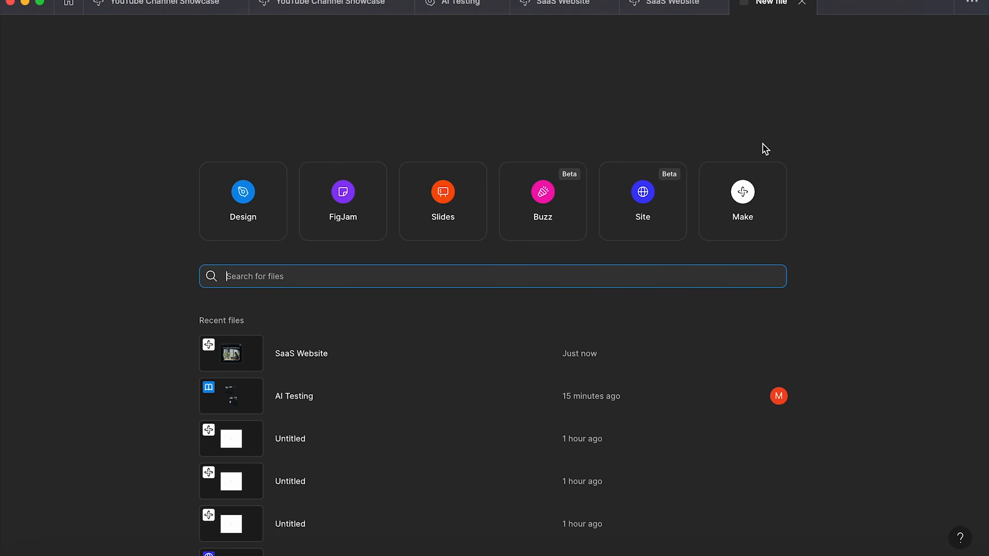
pyautogui.click(746, 196)
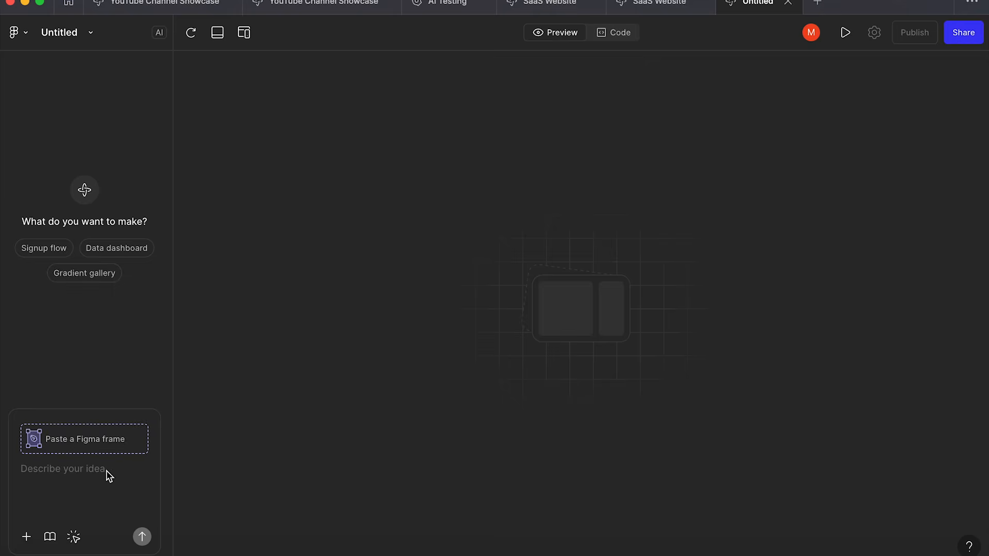
pyautogui.click(71, 447)
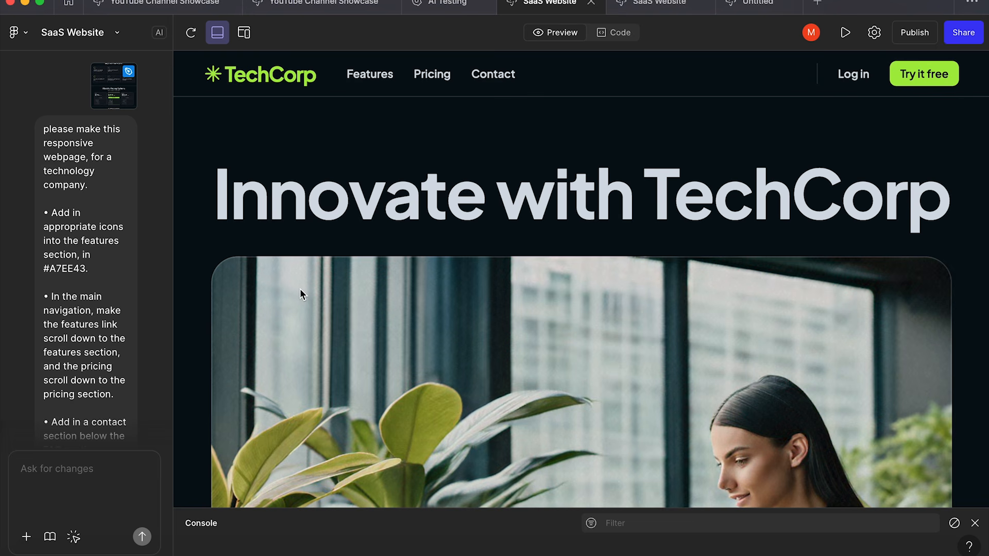
# Step: Examine the hero and features sections of the generated SaaS Website preview, including the feature card icons and header behaviour
pyautogui.scroll(-10, 300, 289)
pyautogui.scroll(-2, 300, 292)
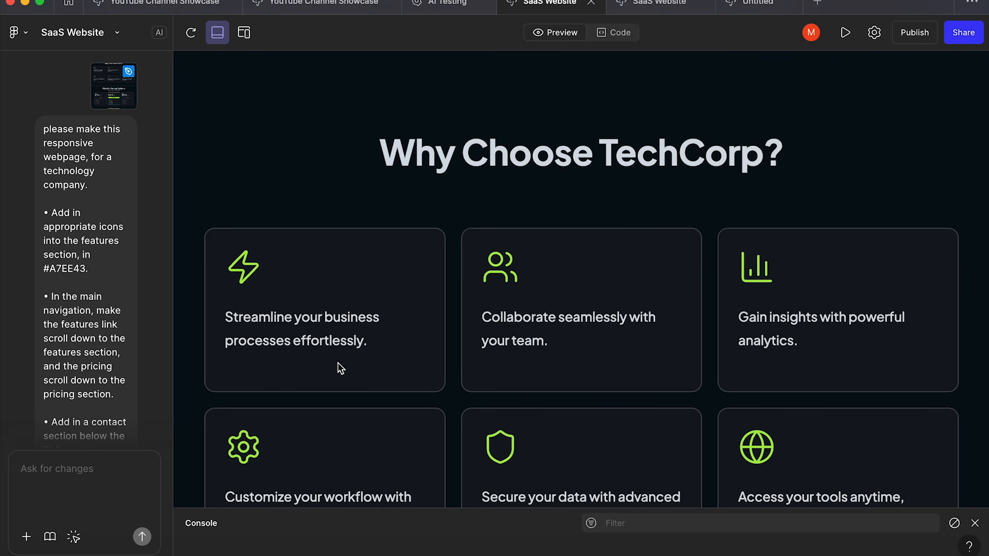
pyautogui.scroll(-2, 326, 372)
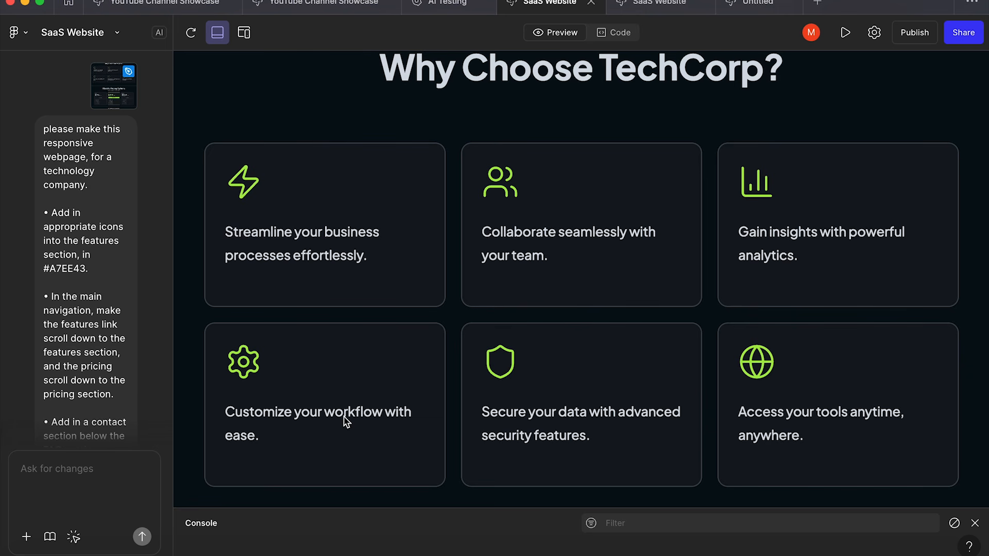
pyautogui.scroll(10, 326, 294)
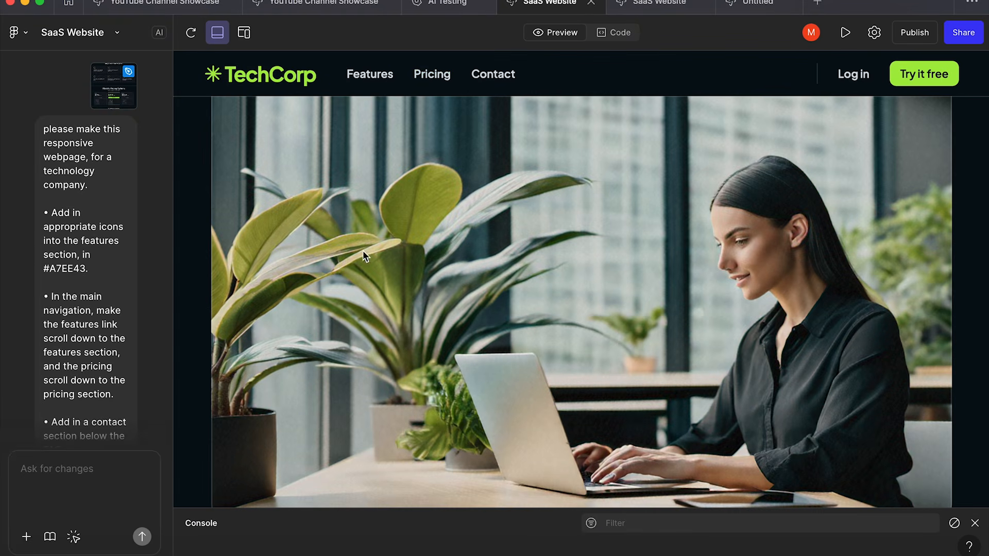
pyautogui.scroll(-6, 125, 353)
pyautogui.scroll(-4, 404, 412)
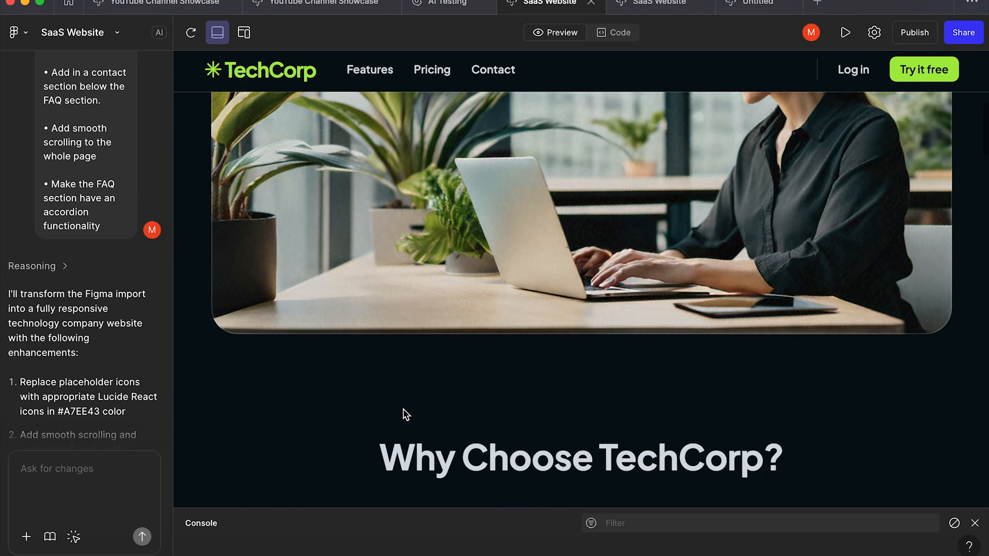
pyautogui.scroll(-4, 405, 414)
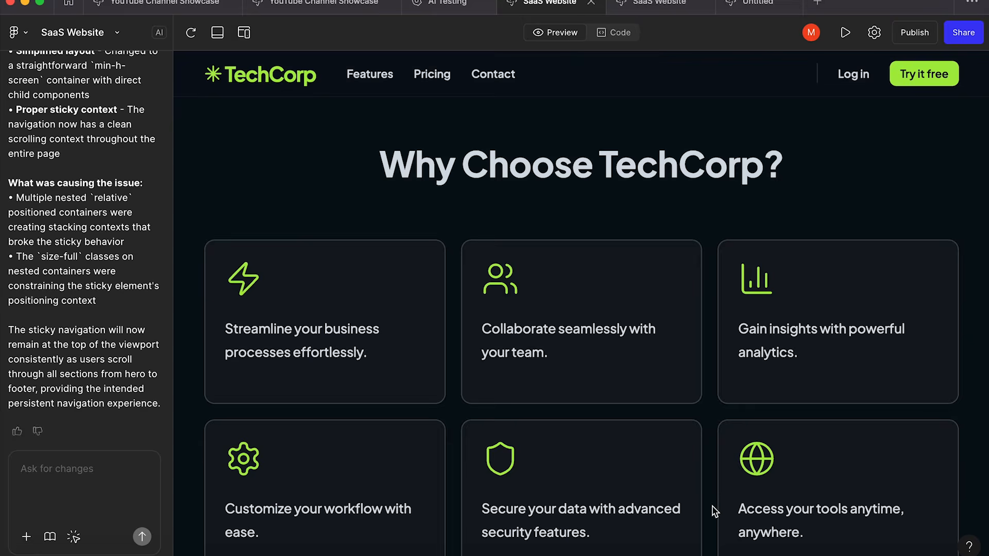
# Step: Show the console and check the preview's sticky navigation, pricing cards and Compare Plans table
pyautogui.press('super+j')
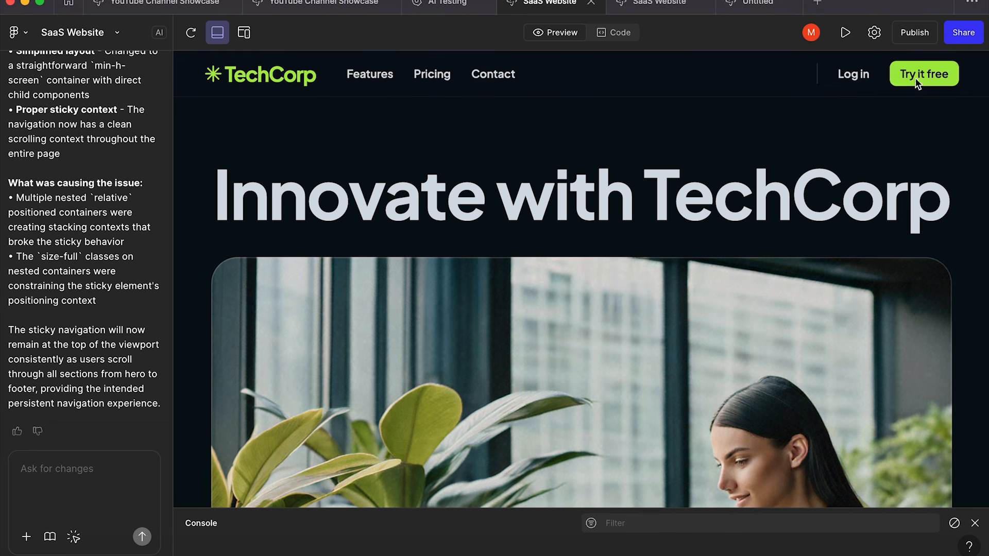
pyautogui.scroll(-5, 612, 177)
pyautogui.scroll(-10, 612, 179)
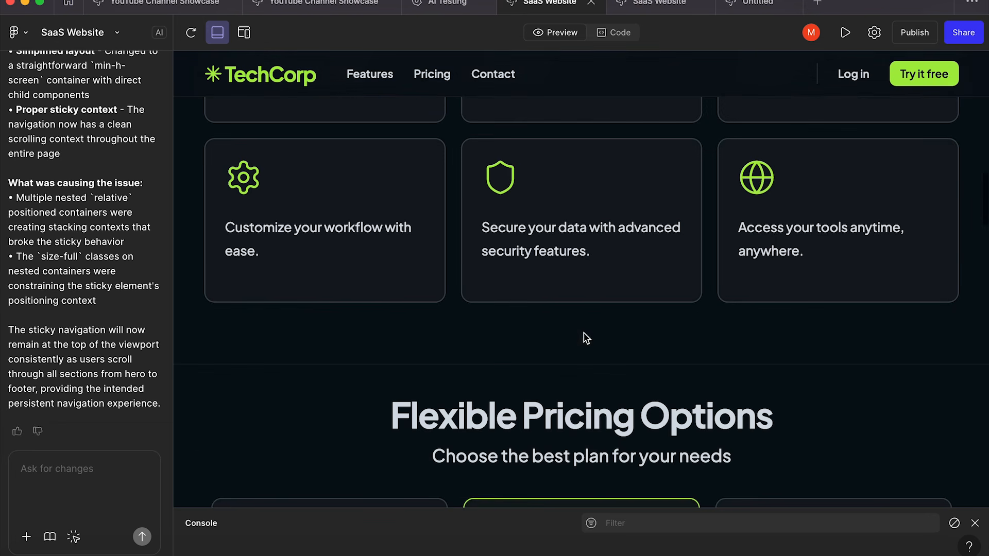
pyautogui.scroll(-7, 586, 337)
pyautogui.scroll(2, 464, 324)
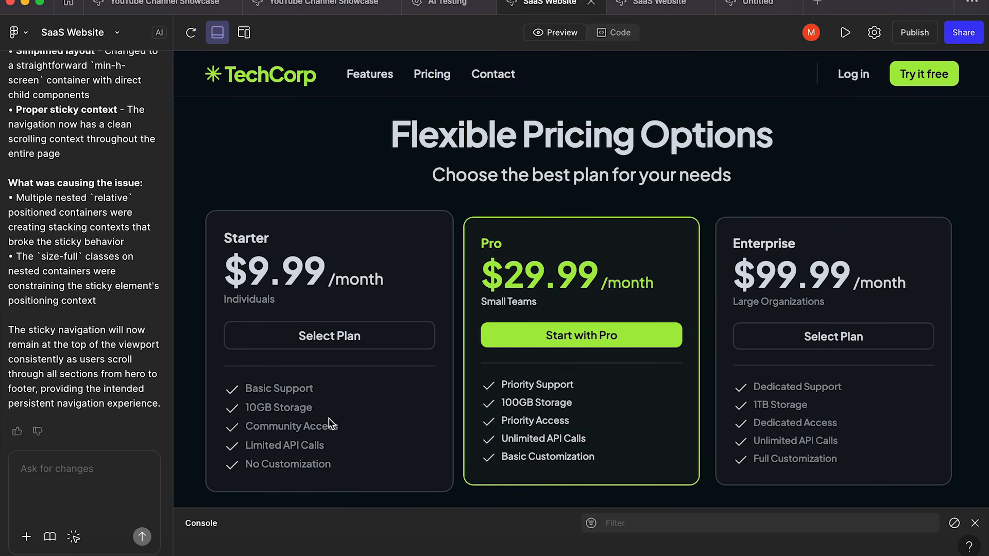
pyautogui.scroll(-5, 447, 465)
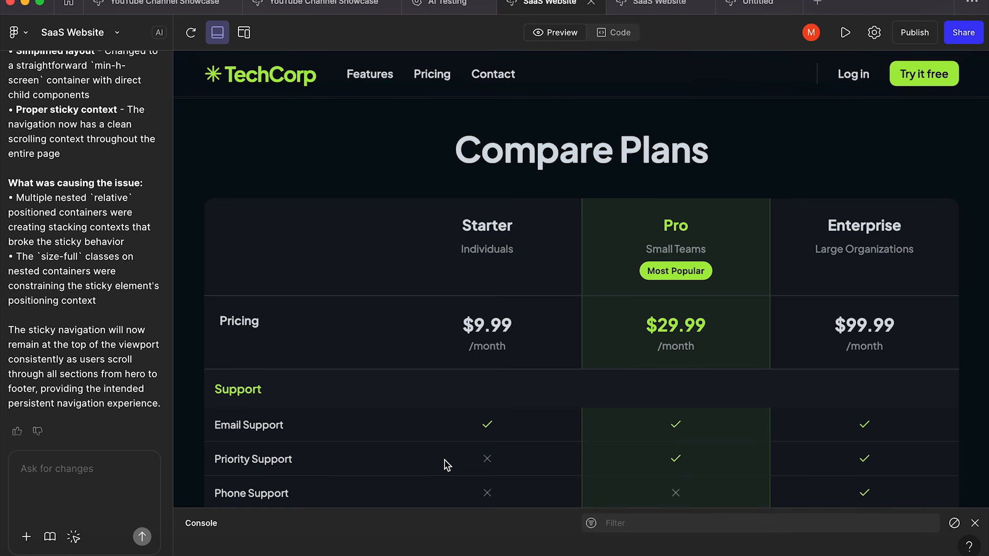
pyautogui.scroll(-3, 392, 472)
pyautogui.scroll(-1, 393, 473)
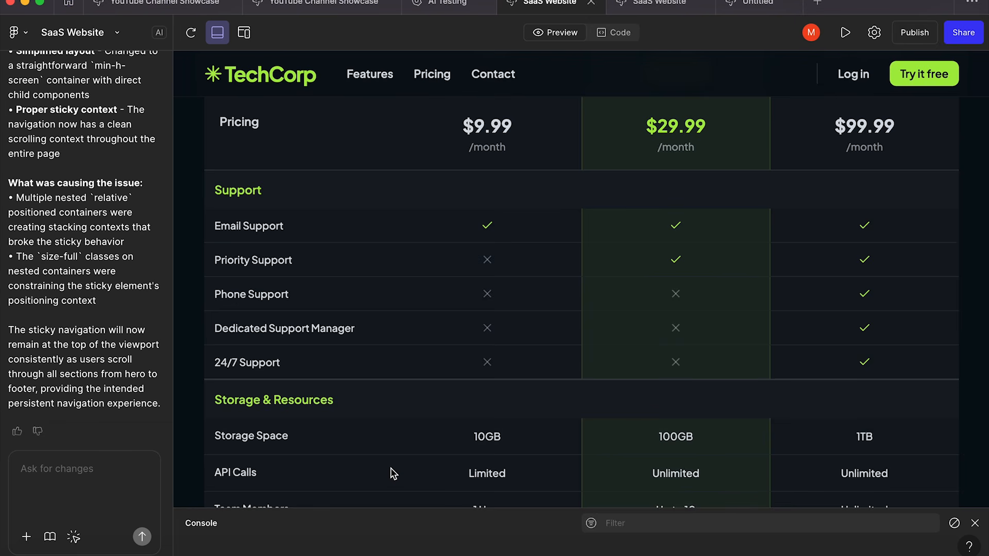
pyautogui.scroll(-1, 393, 473)
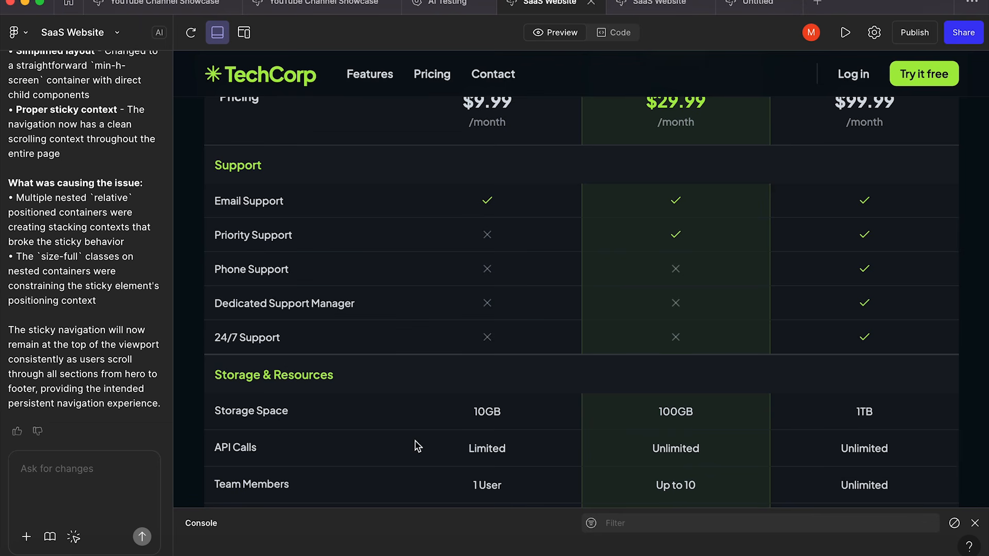
pyautogui.scroll(-3, 416, 444)
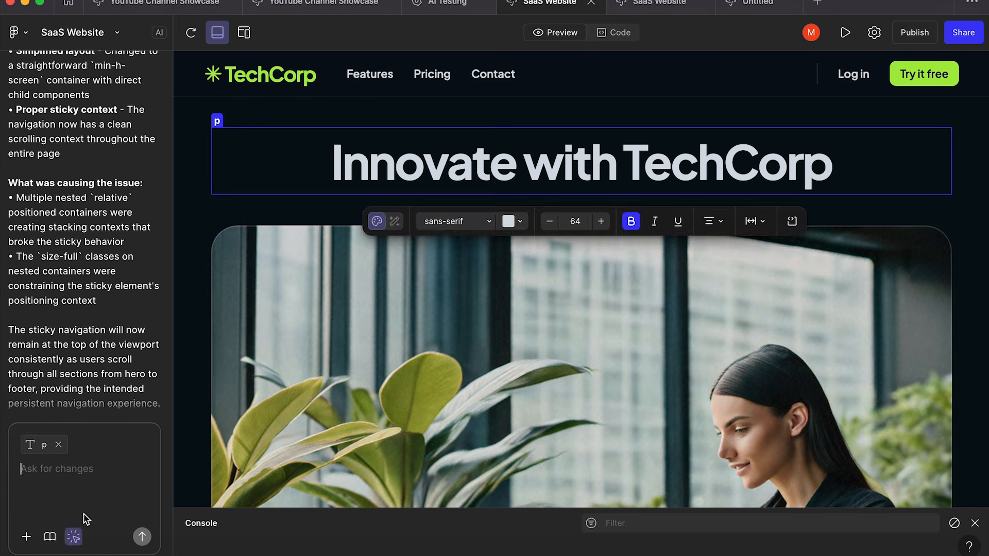
# Step: Turn element selection off and on again, and select the "Innovate with TechCorp" heading for editing
pyautogui.click(74, 536)
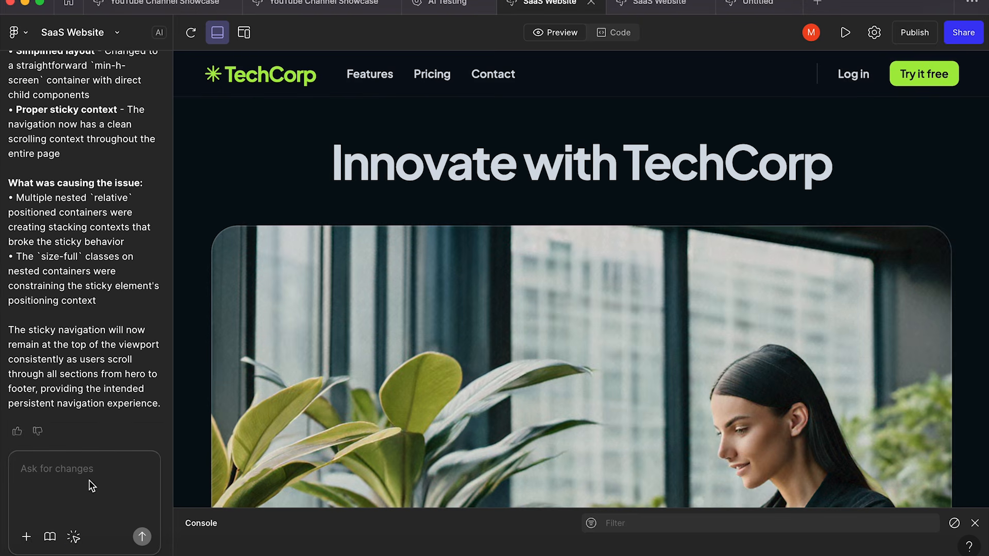
pyautogui.click(74, 538)
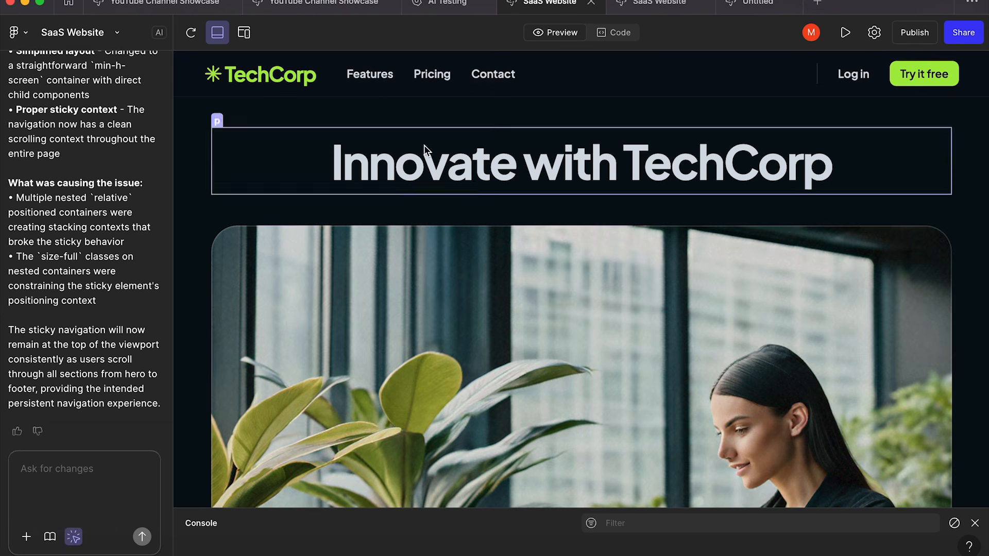
pyautogui.click(426, 164)
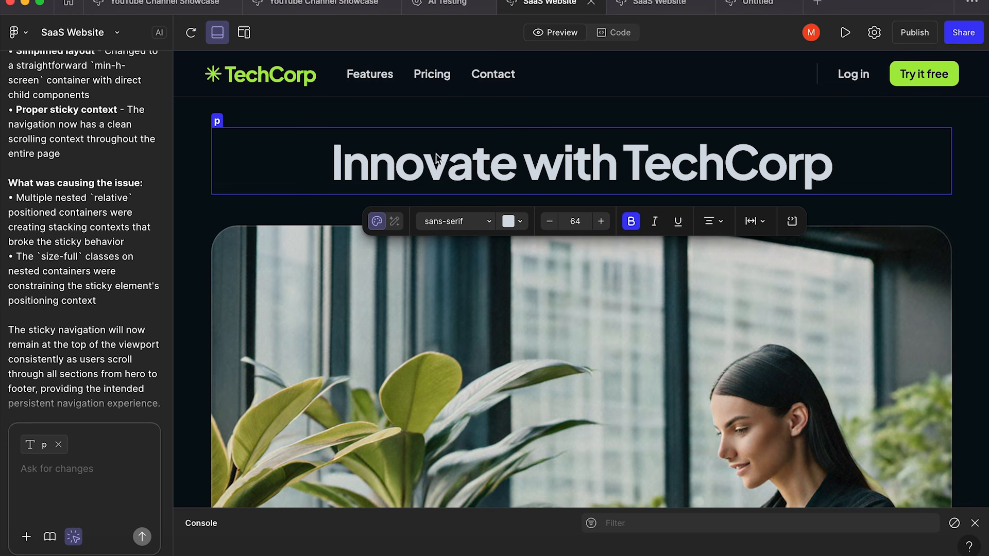
# Step: Try a larger font size on the "Innovate with TechCorp" heading and clear the heading's selection
pyautogui.click(601, 227)
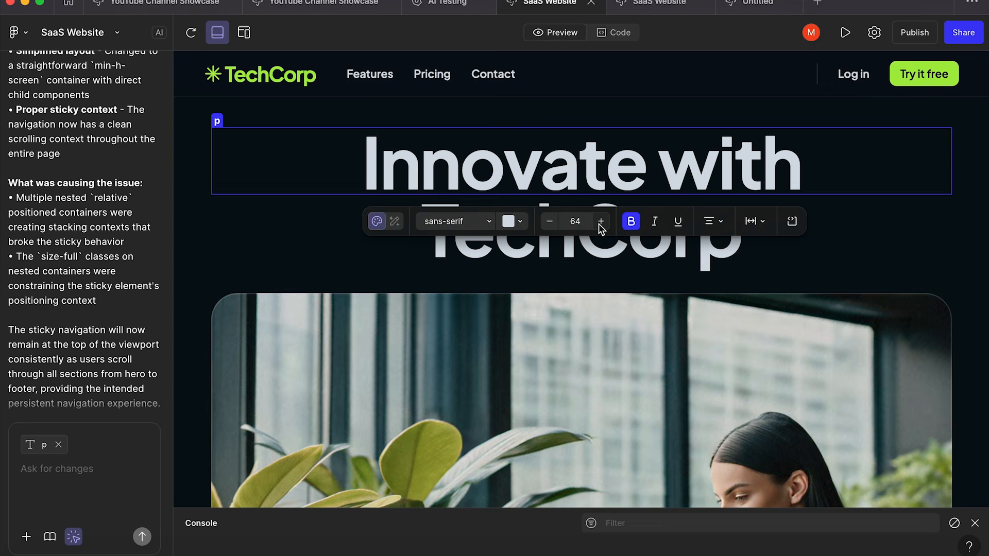
pyautogui.click(548, 289)
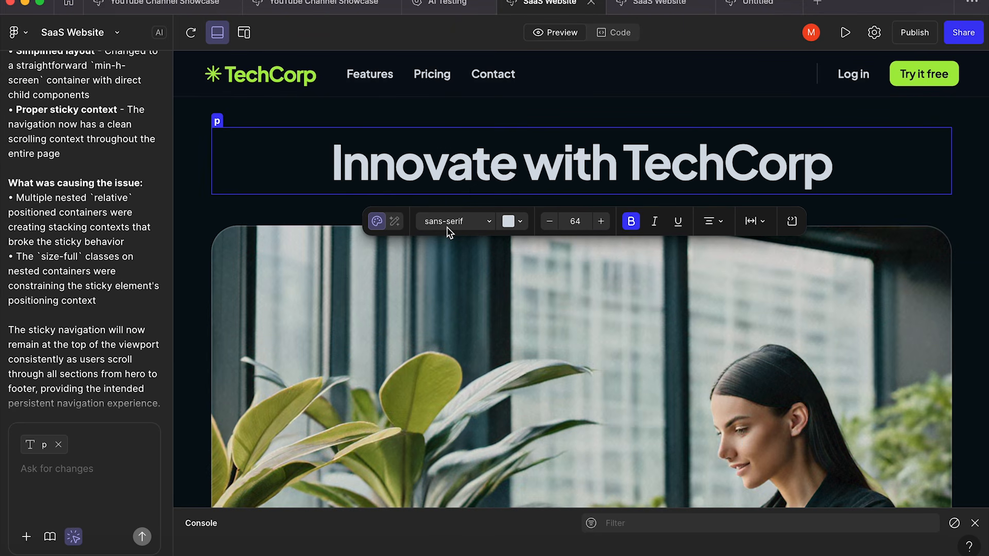
pyautogui.press('Escape')
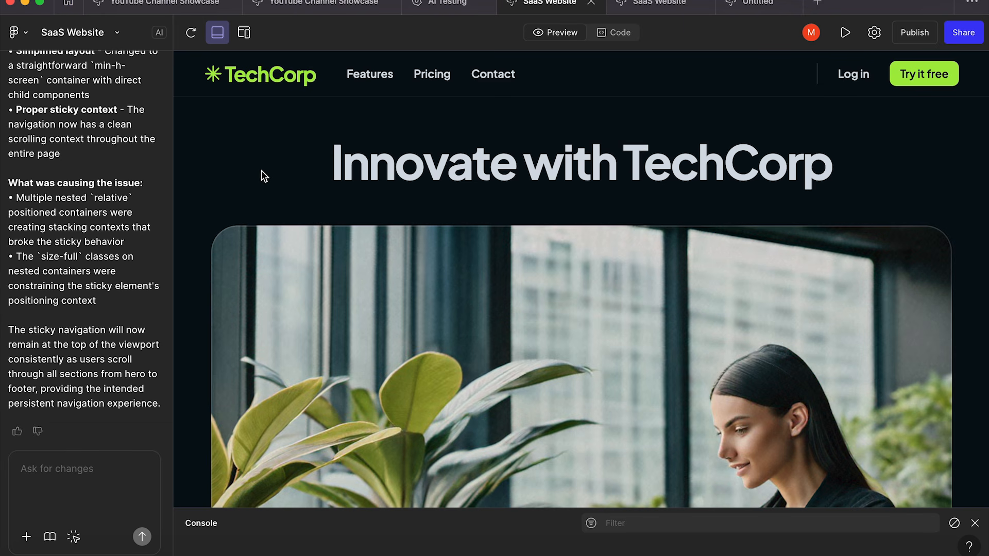
# Step: Preview the site at iPhone 16 size with the console hidden, and examine the mobile hero, feature cards and pricing section
pyautogui.click(245, 33)
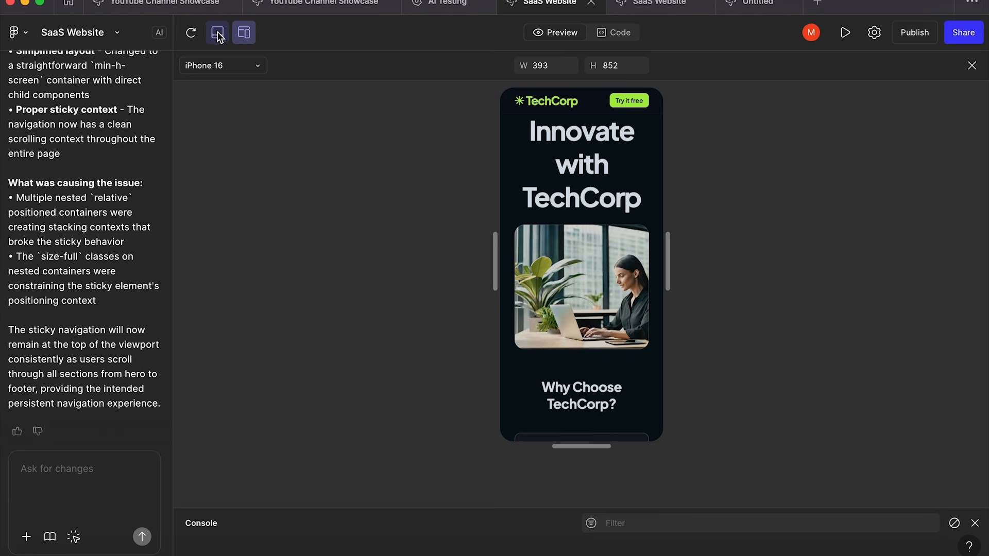
pyautogui.click(217, 33)
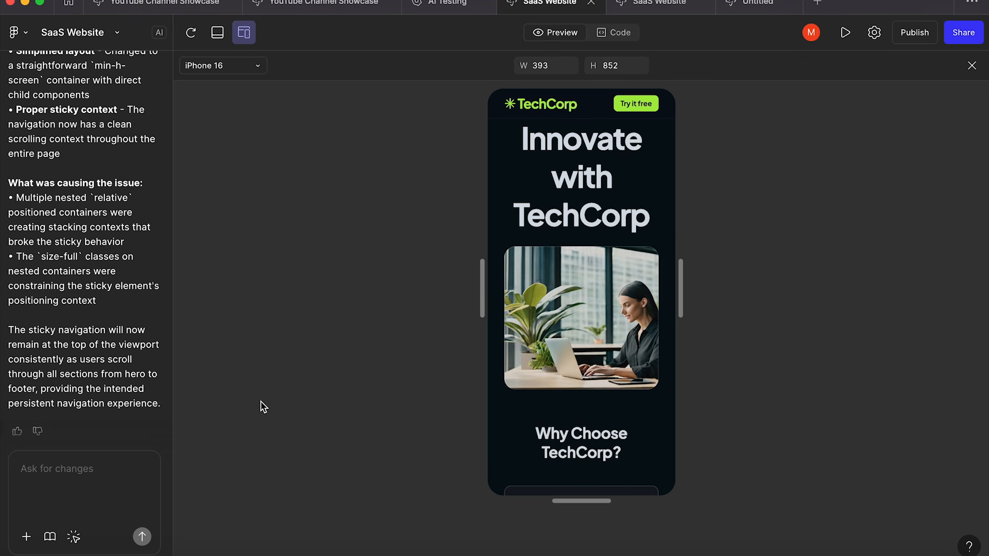
pyautogui.scroll(-6, 565, 298)
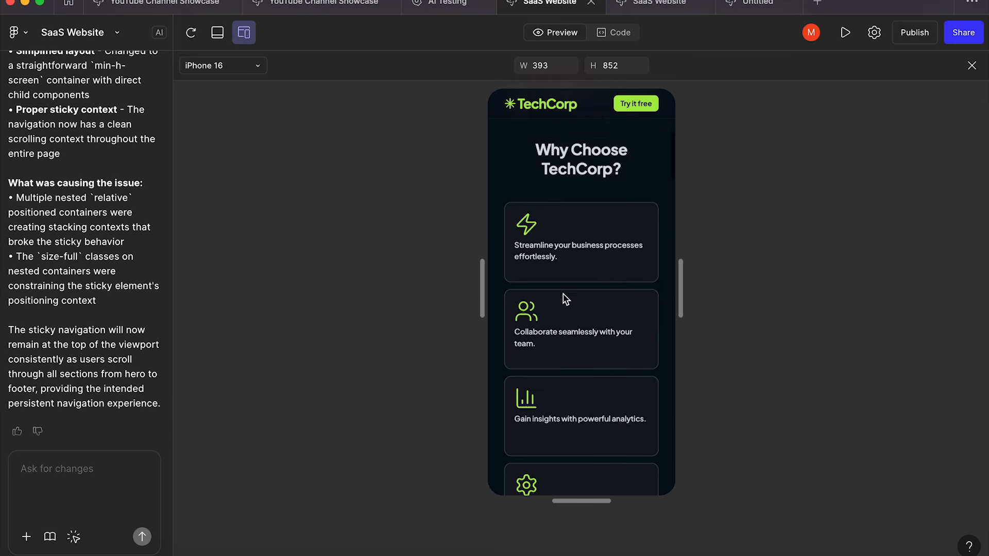
pyautogui.scroll(-8, 565, 299)
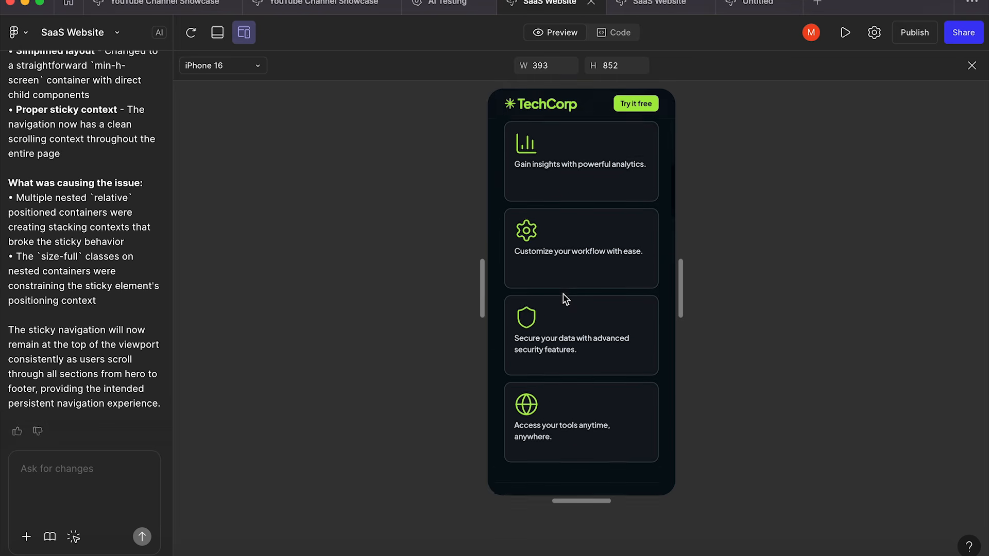
pyautogui.scroll(-2, 565, 299)
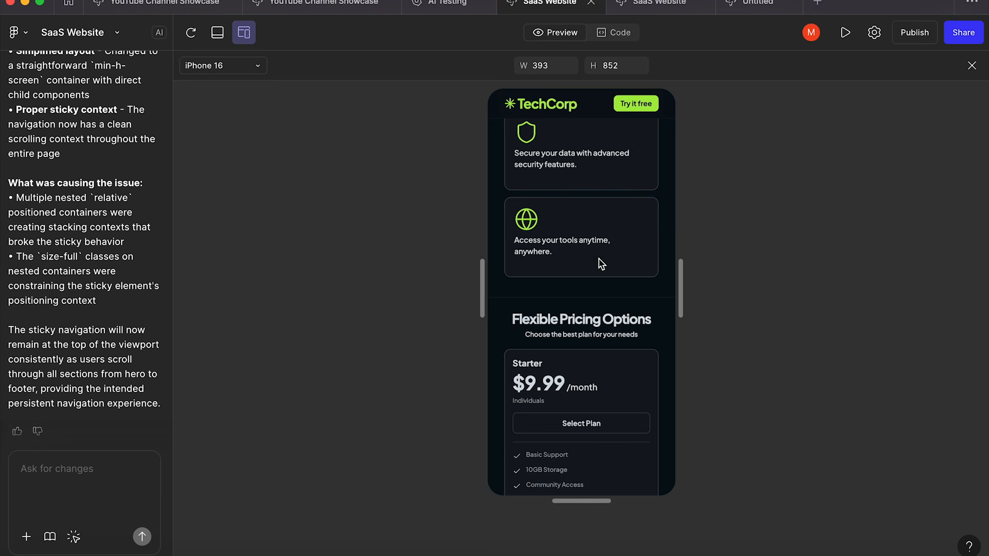
pyautogui.scroll(3, 599, 264)
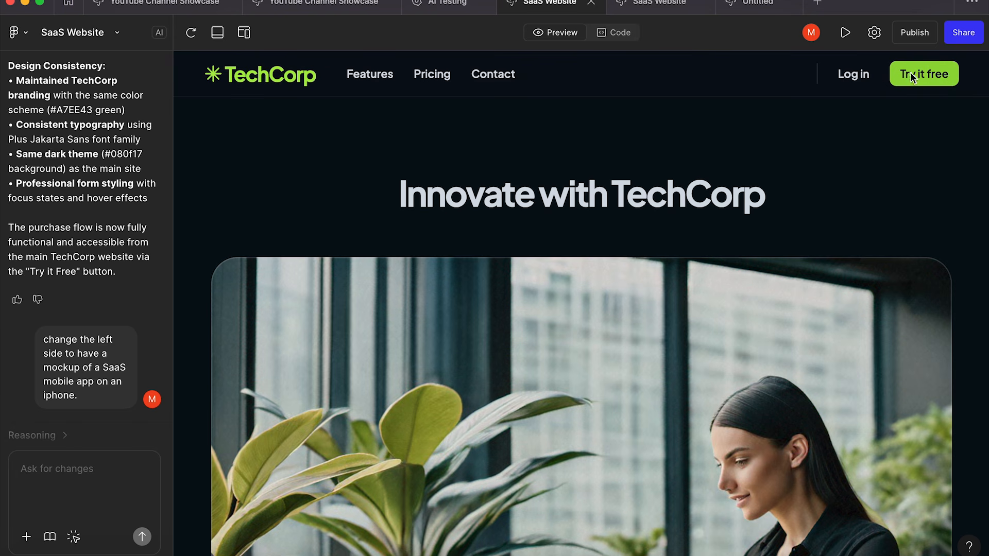
# Step: Follow the preview's "Try it free" link and examine the iPhone app mockup and the Start Your Free Trial form
pyautogui.click(934, 73)
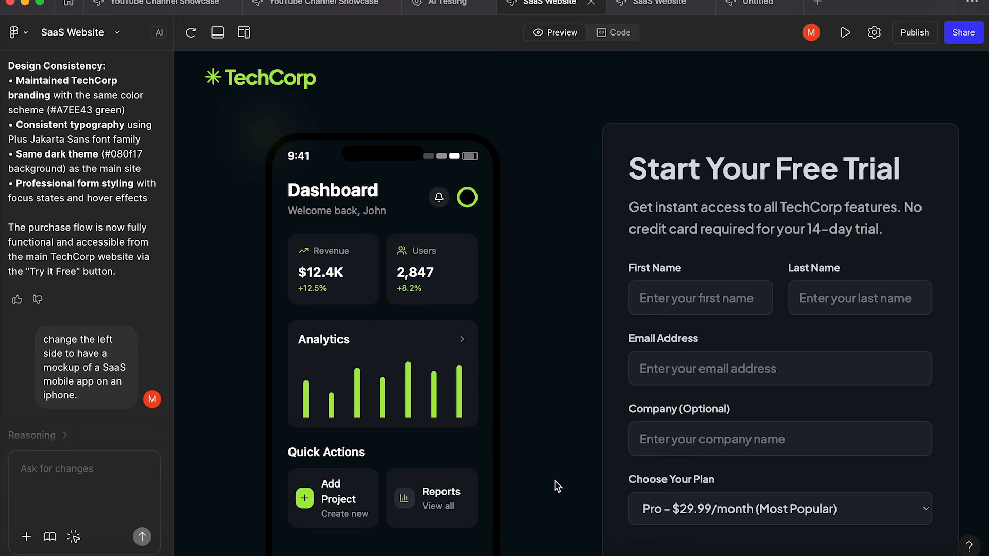
pyautogui.scroll(-2, 556, 486)
pyautogui.scroll(2, 557, 486)
pyautogui.scroll(-3, 618, 478)
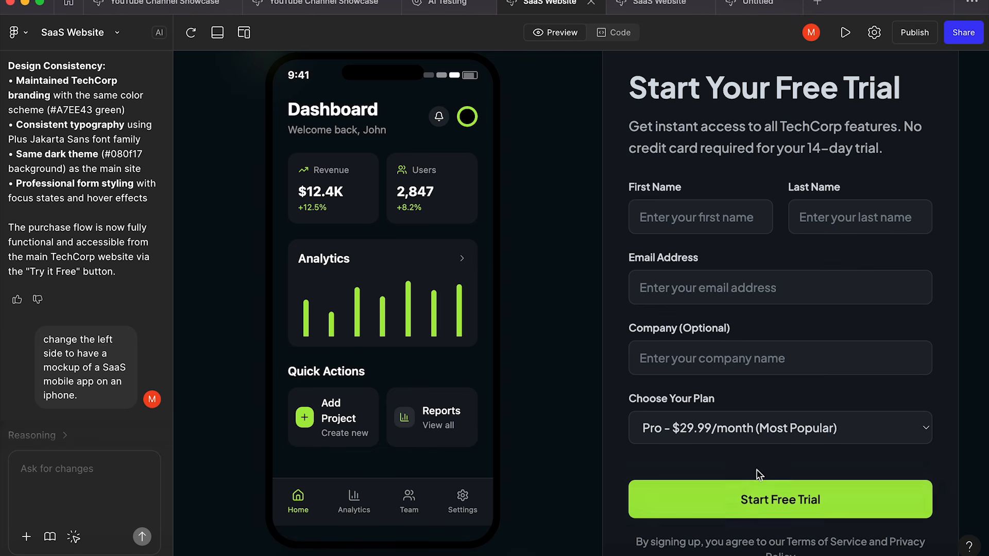
# Step: Test the free trial form's plan choices and the focus states of its name, email and company fields
pyautogui.click(745, 430)
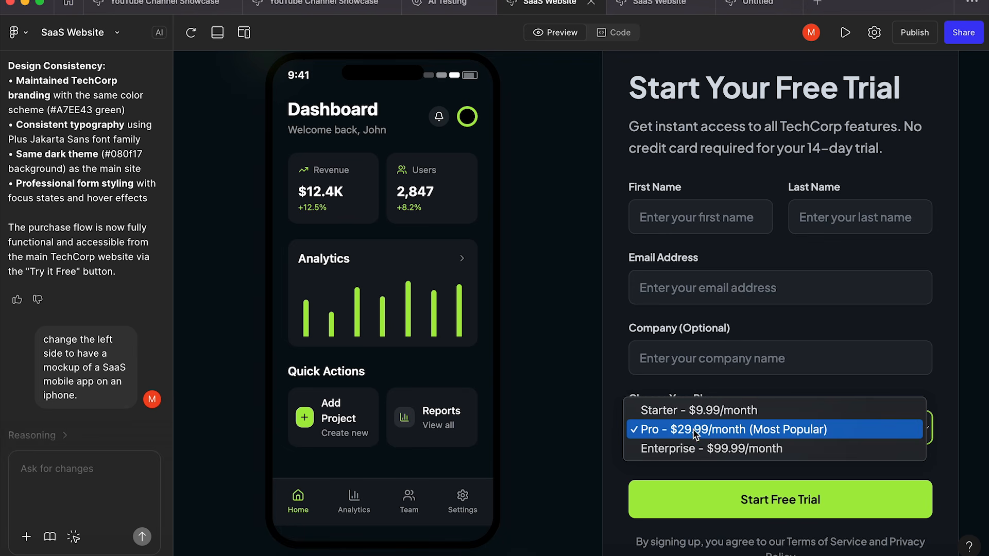
pyautogui.click(687, 465)
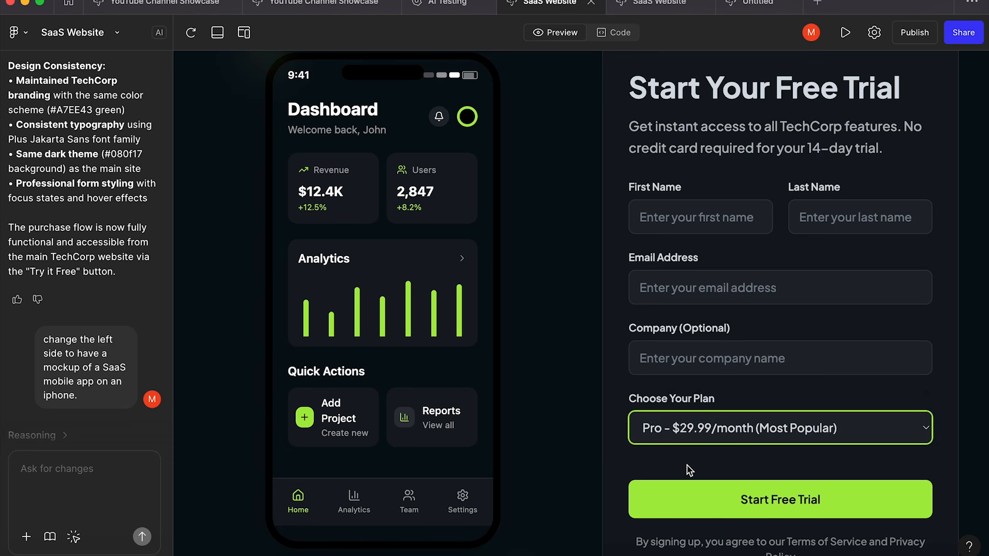
pyautogui.click(691, 214)
pyautogui.click(844, 224)
pyautogui.click(769, 290)
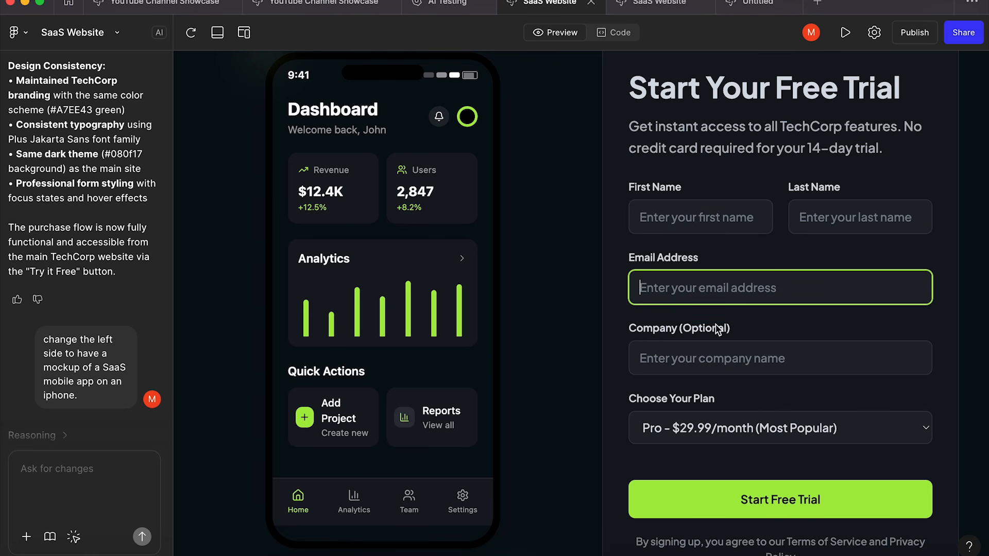
pyautogui.click(721, 359)
pyautogui.click(717, 217)
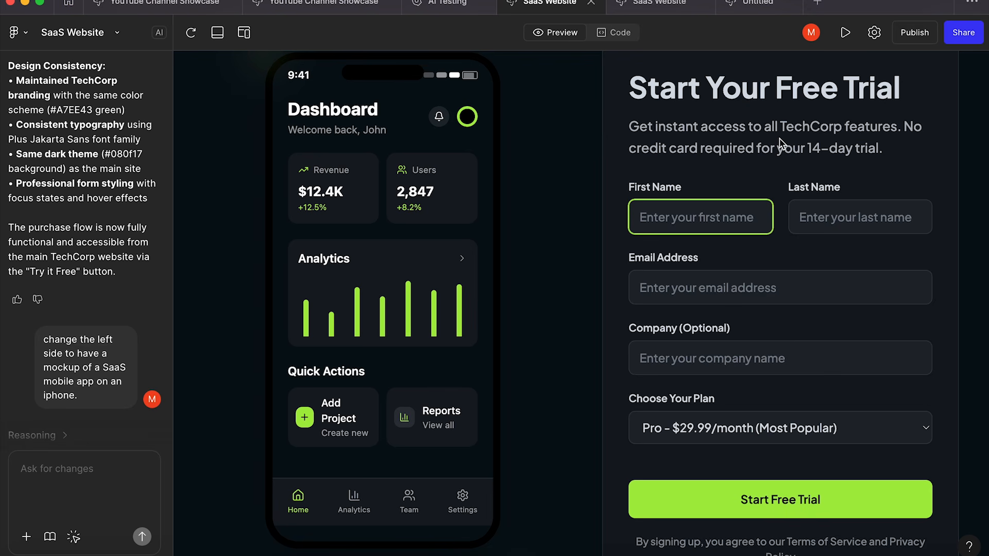
pyautogui.scroll(-2, 782, 145)
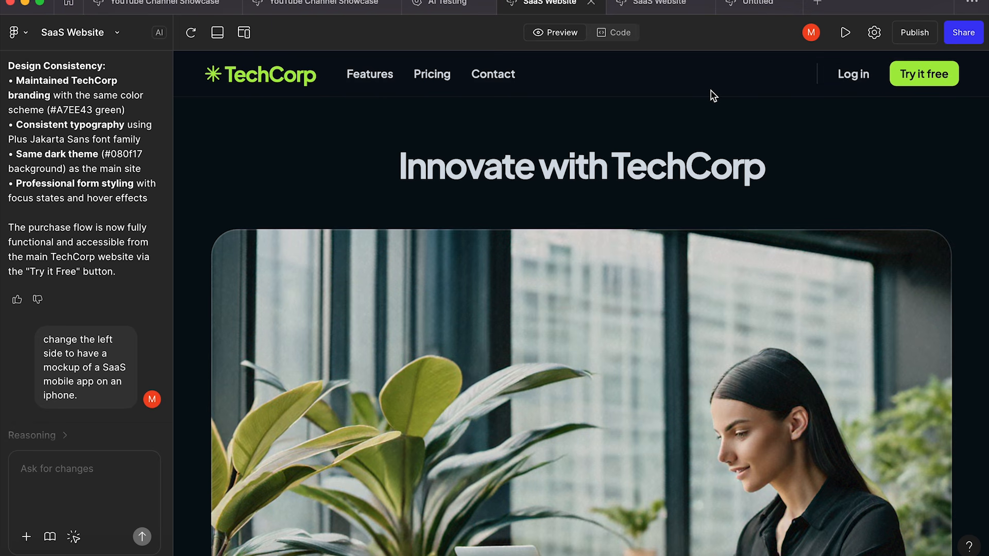
# Step: Open the site in full-screen view and check its file sharing options, leaving them unchanged
pyautogui.click(846, 33)
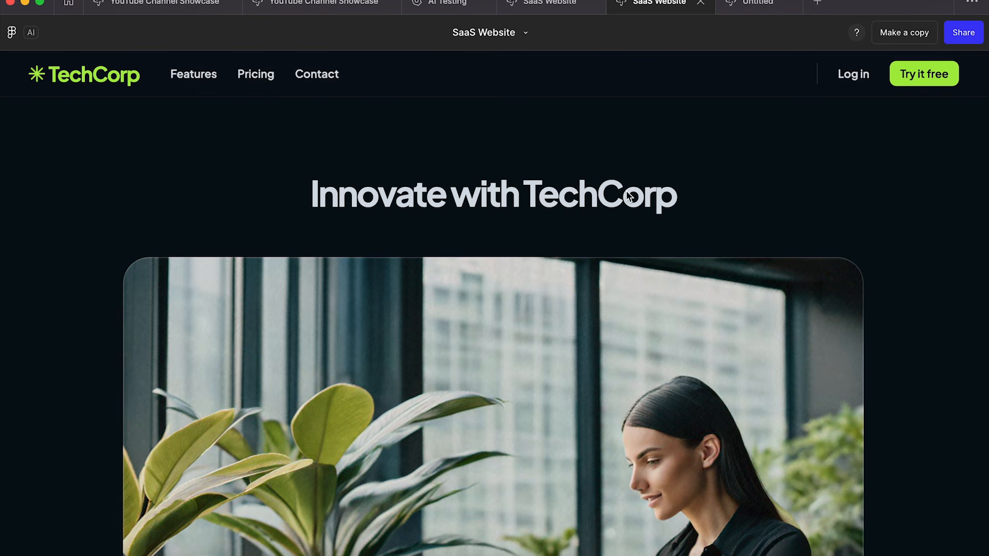
pyautogui.click(965, 34)
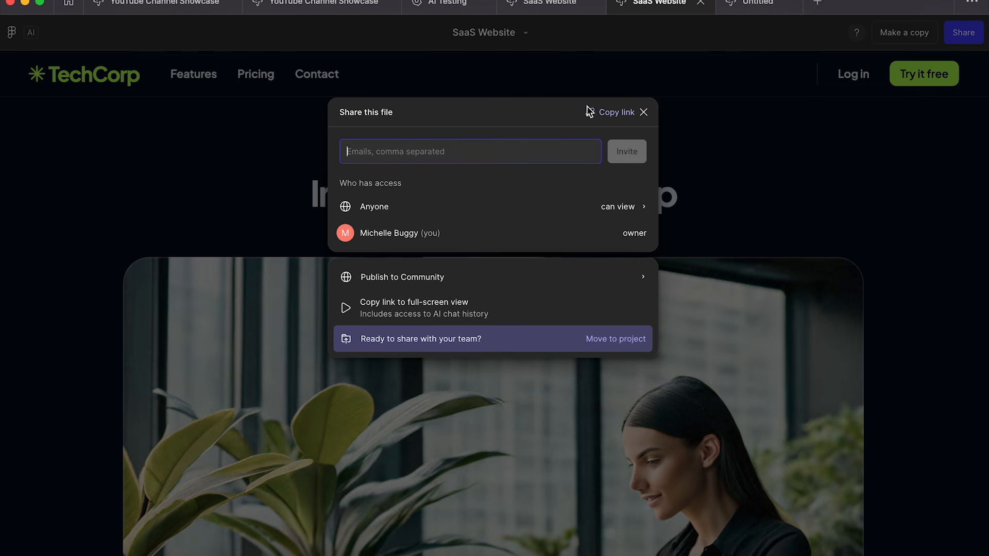
pyautogui.click(646, 114)
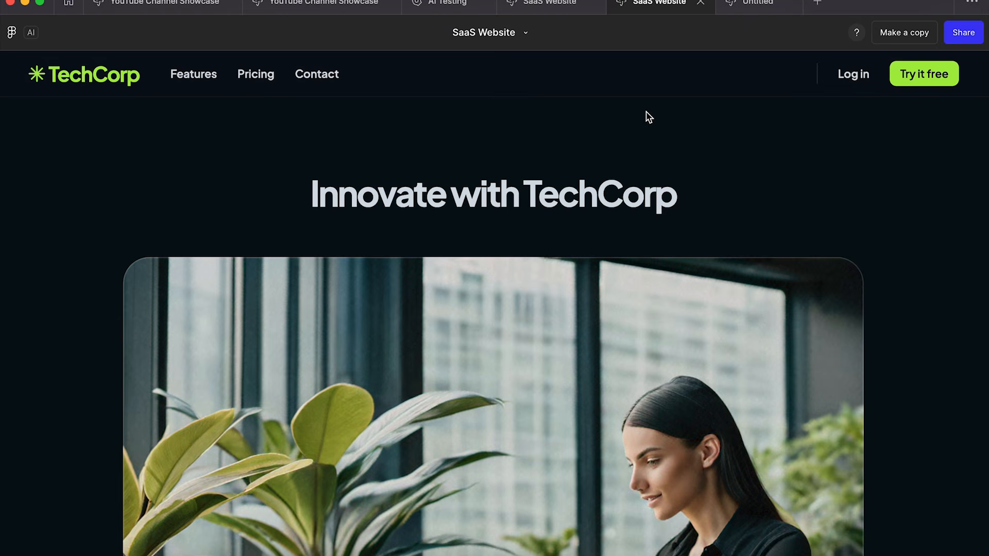
# Step: Return to the editable SaaS Website file and publish the site under the title SaaS Website
pyautogui.hotkey('ctrl', 'shift', 'Tab')
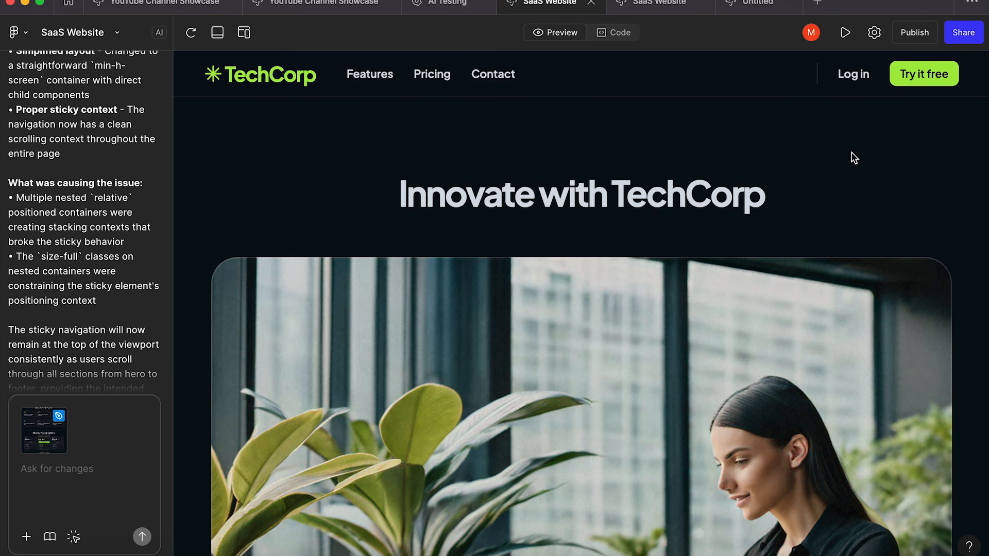
pyautogui.click(922, 33)
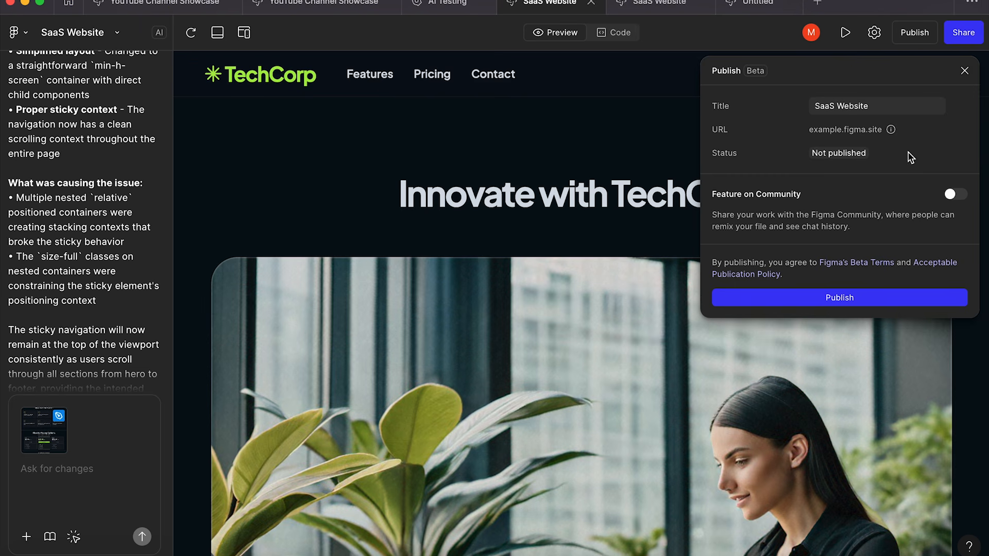
pyautogui.click(824, 297)
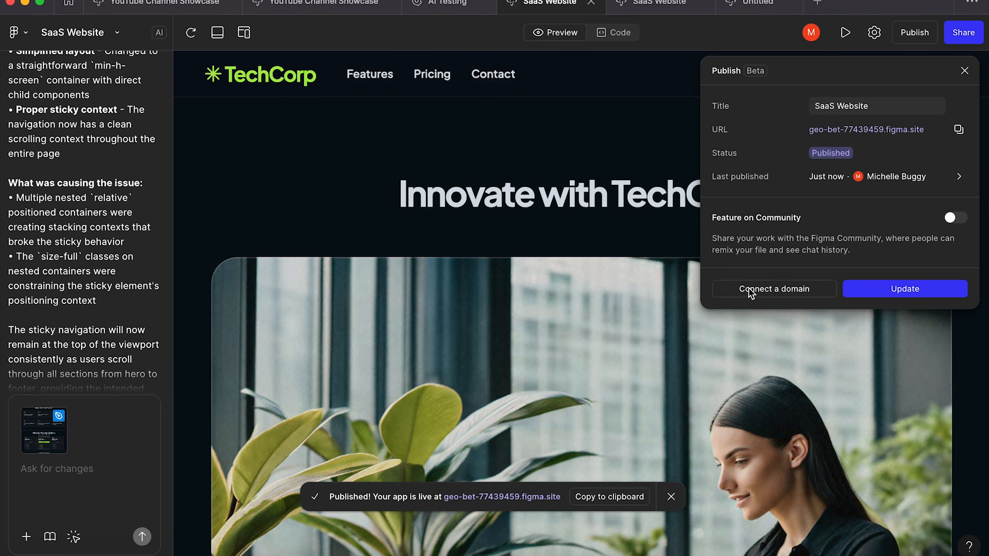
# Step: Check how to connect a third-party domain in the Make settings, and return to the site preview
pyautogui.click(769, 291)
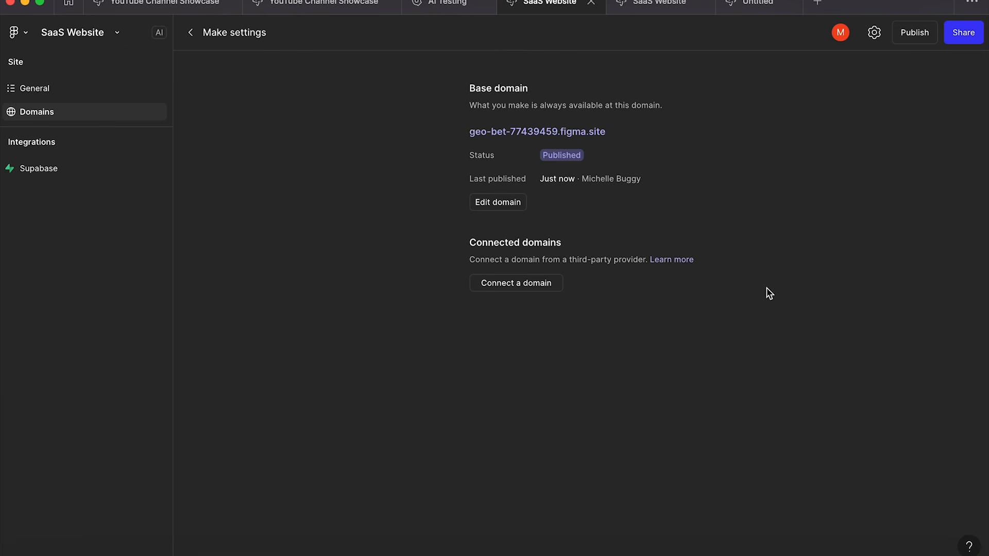
pyautogui.click(543, 284)
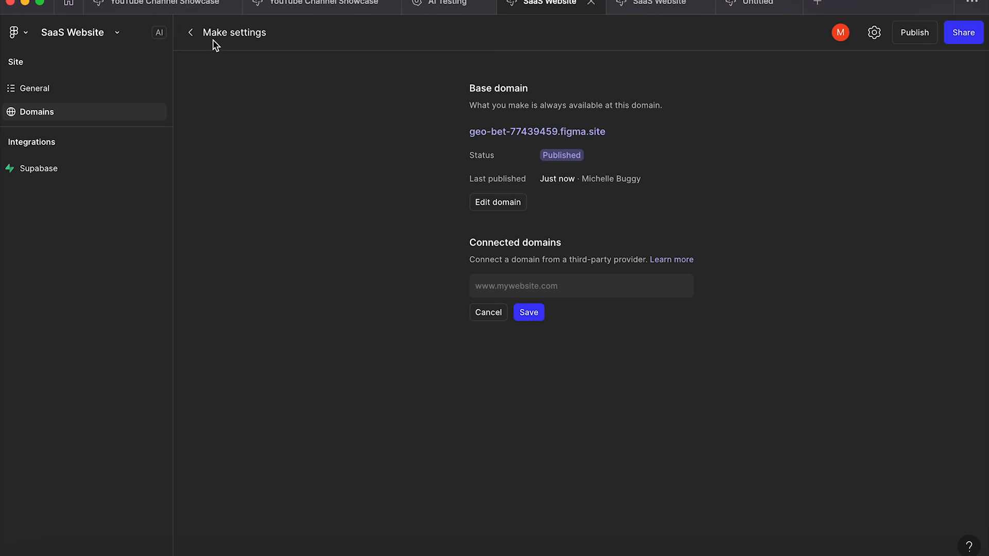
pyautogui.click(194, 34)
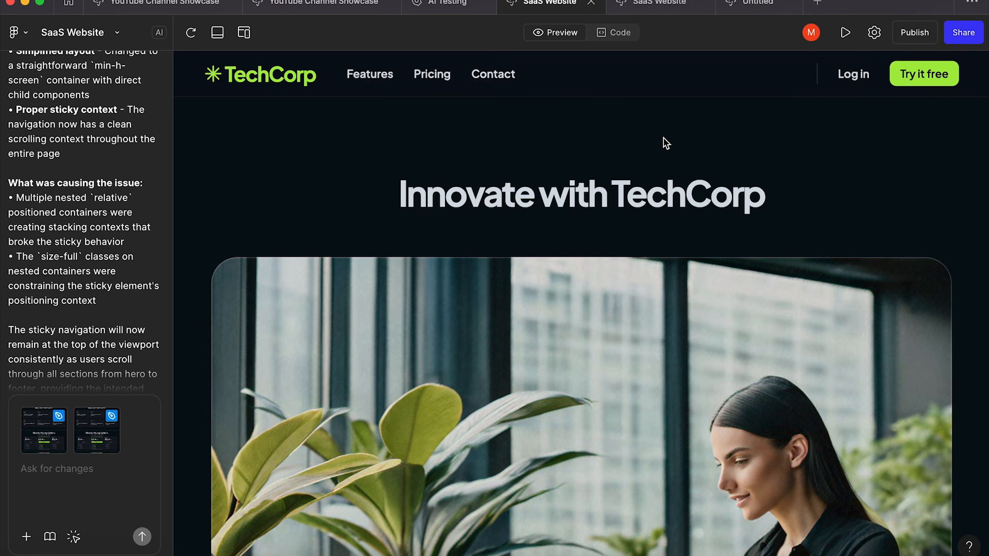
# Step: View the site's App.tsx code and the YouTube Channel Showcase page, and return to the SaaS Website file
pyautogui.click(622, 33)
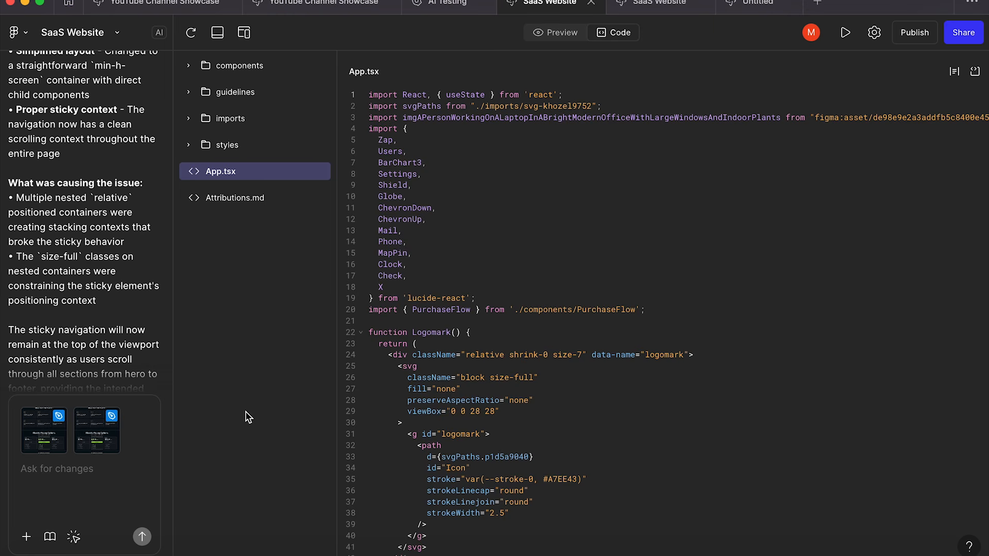
pyautogui.click(330, 4)
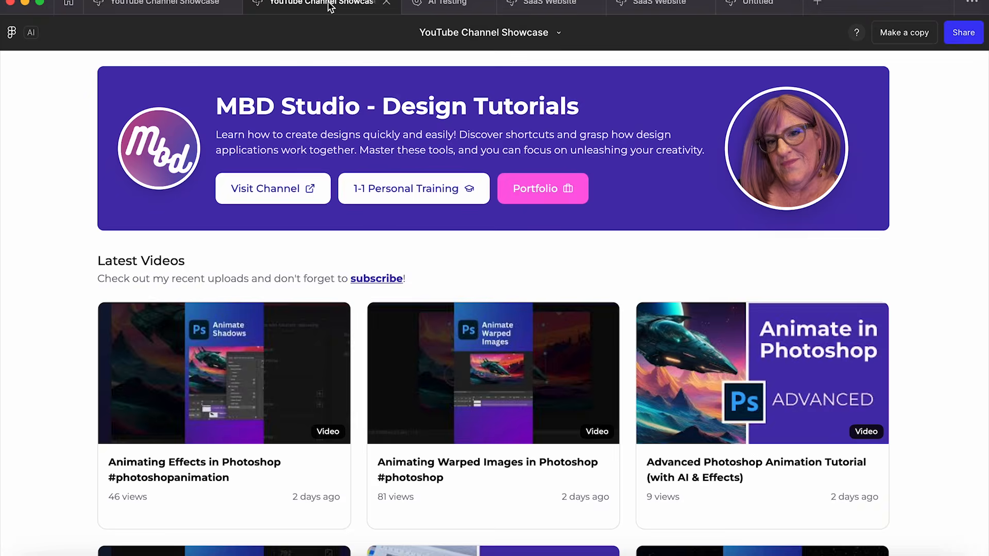
pyautogui.click(549, 4)
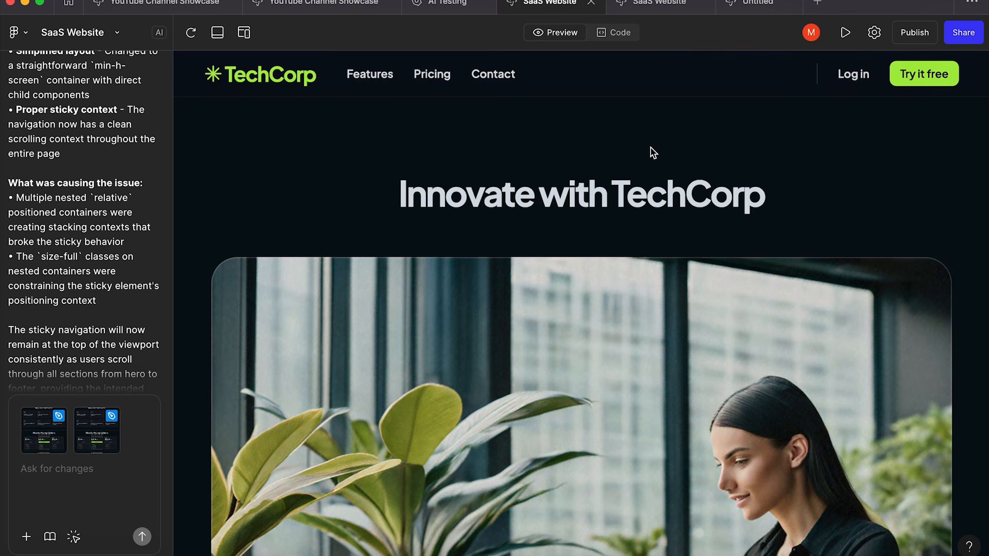